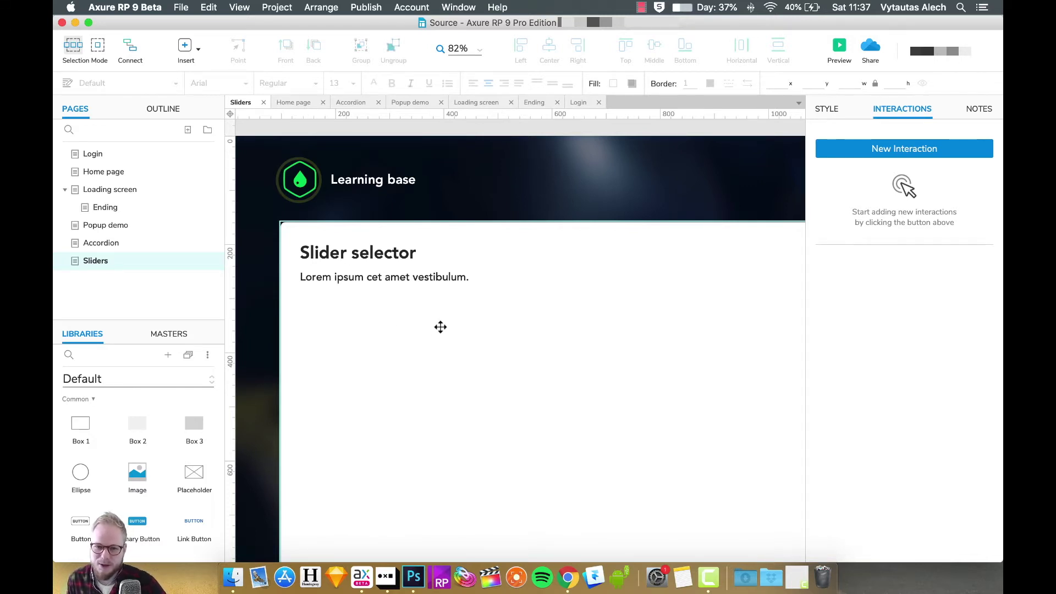
Step: Add a 430x8 light-grey slider bar with corner radius 10 below the Slider selector text
drag(193, 432, 311, 330)
drag(473, 421, 557, 334)
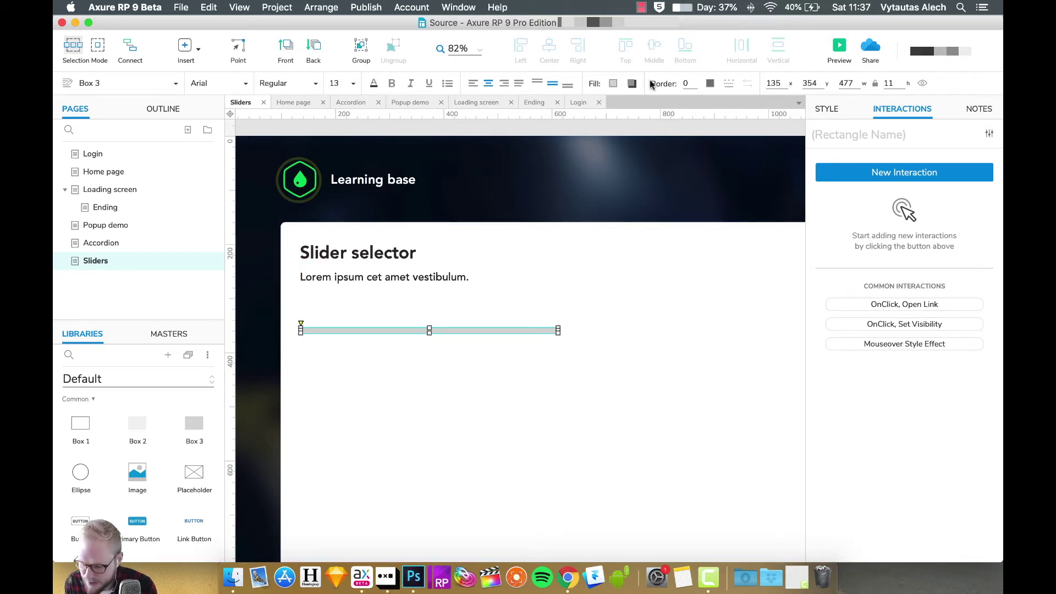
click(613, 83)
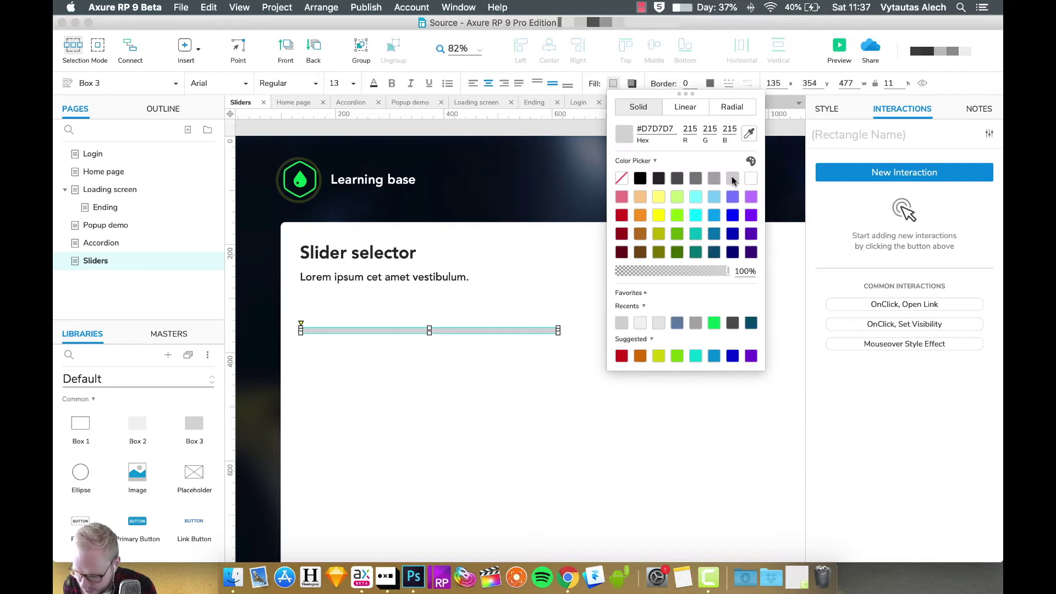
click(640, 323)
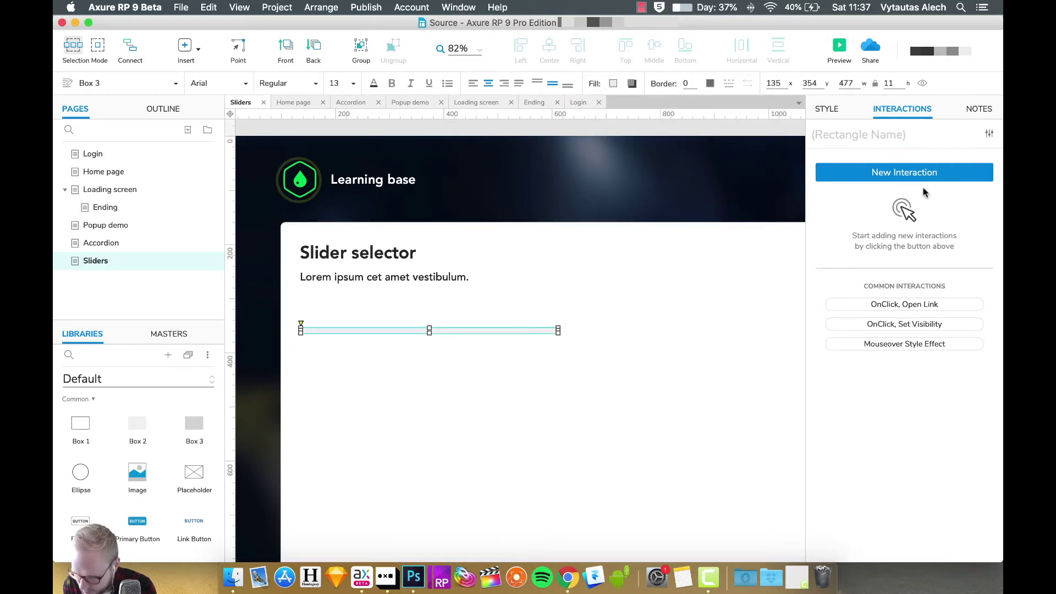
click(859, 104)
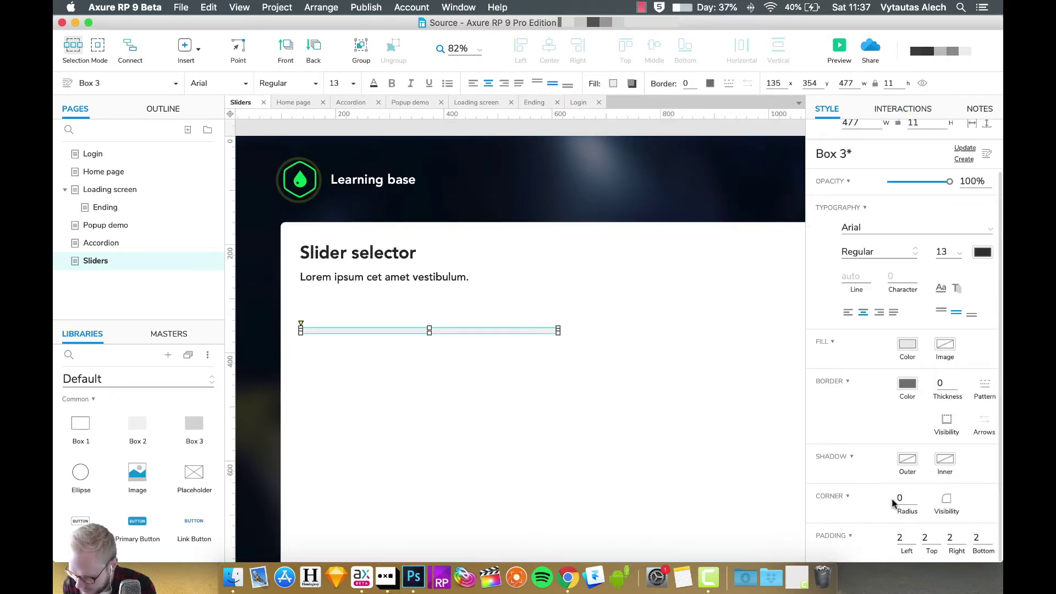
click(894, 501)
text(10)
click(497, 500)
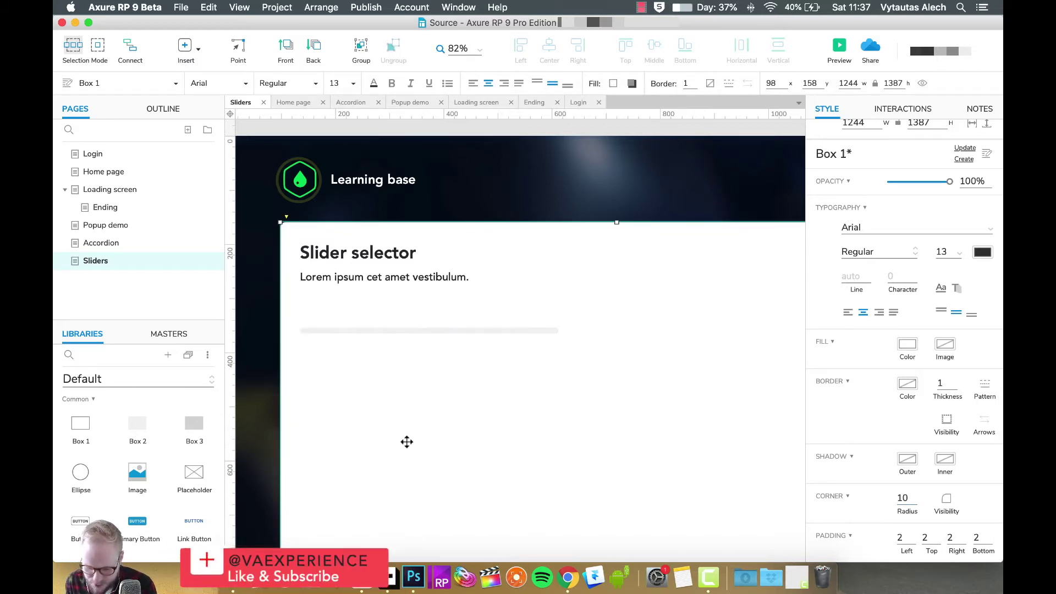
Step: Place a 40x40 circle at the centre of the bar as the ball
drag(81, 472, 433, 331)
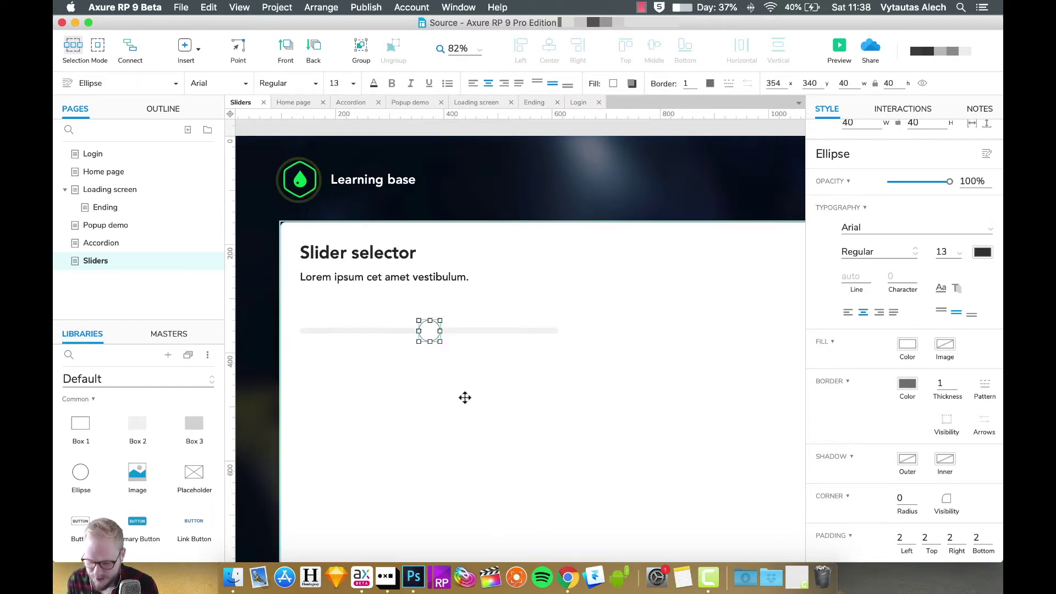
click(438, 360)
click(427, 334)
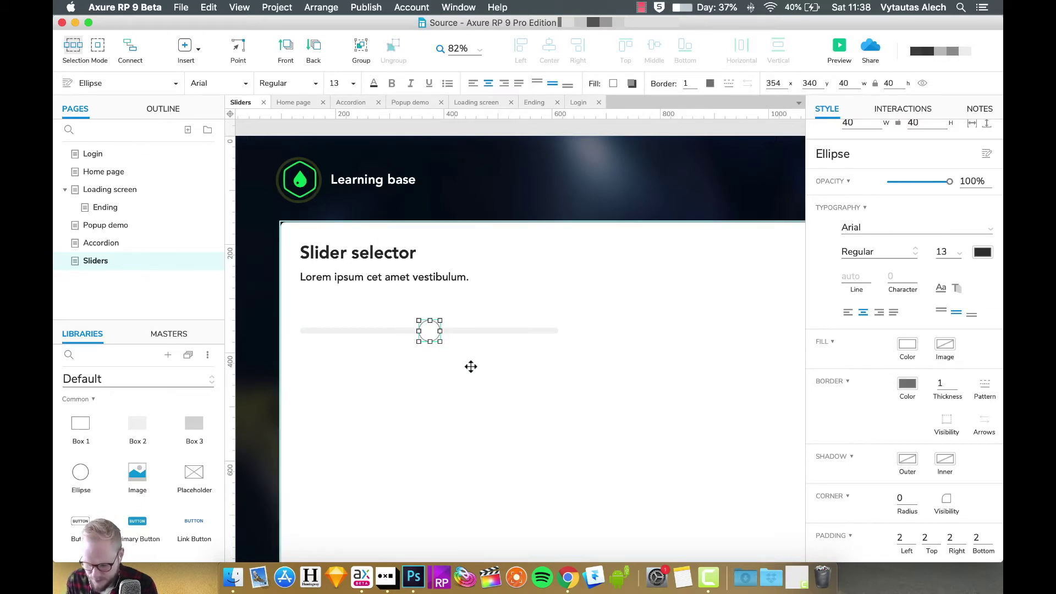
click(471, 365)
scroll(119, 501, down, 5)
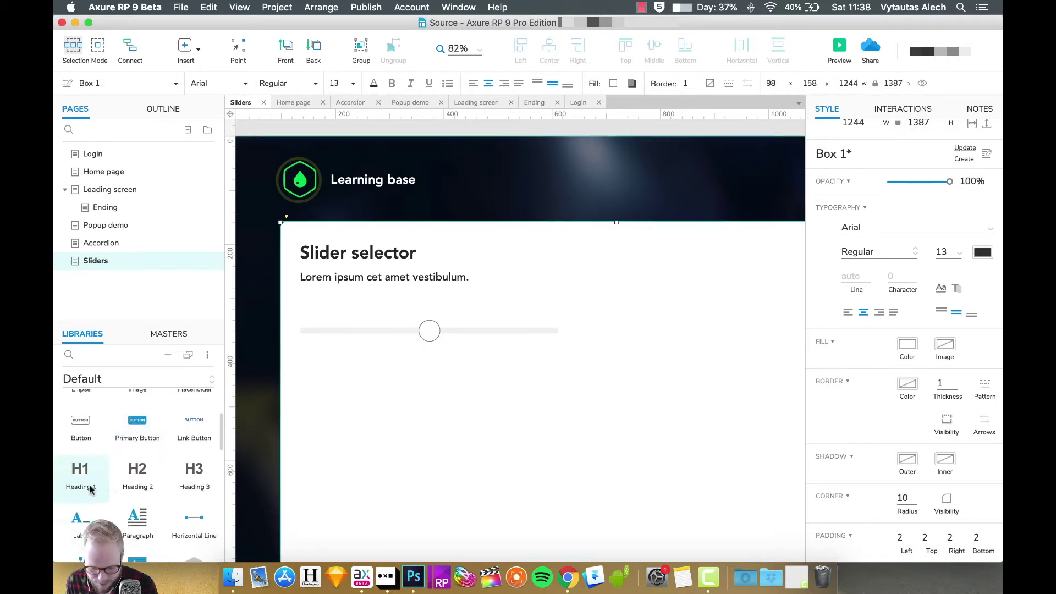
Step: Create the -20, -10 and 0 tick labels under the slider, centre-aligning the 0 label
drag(87, 518, 407, 366)
double_click(329, 356)
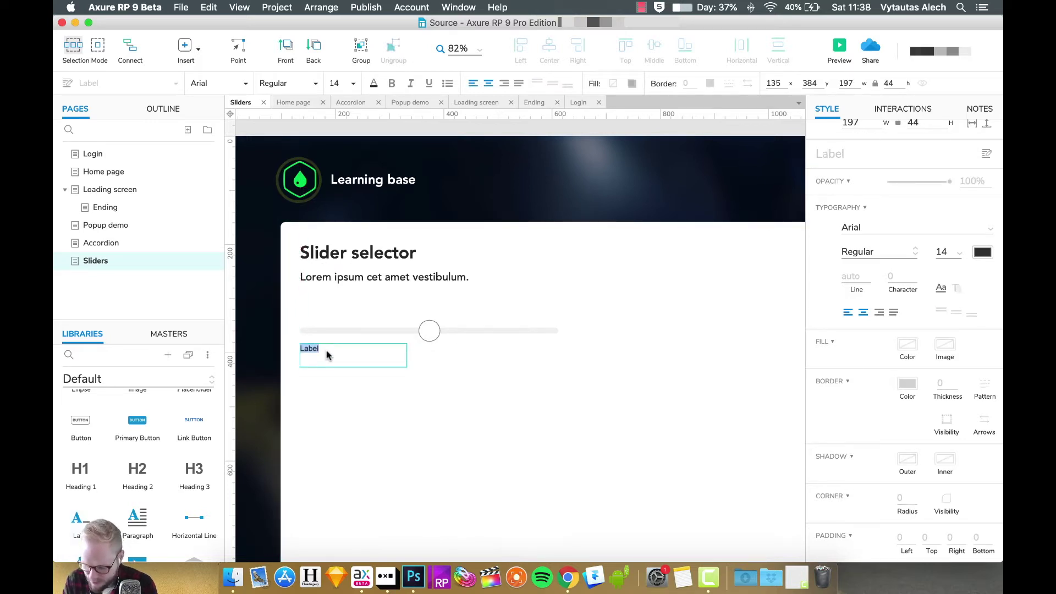
key(BackSpace)
click(328, 381)
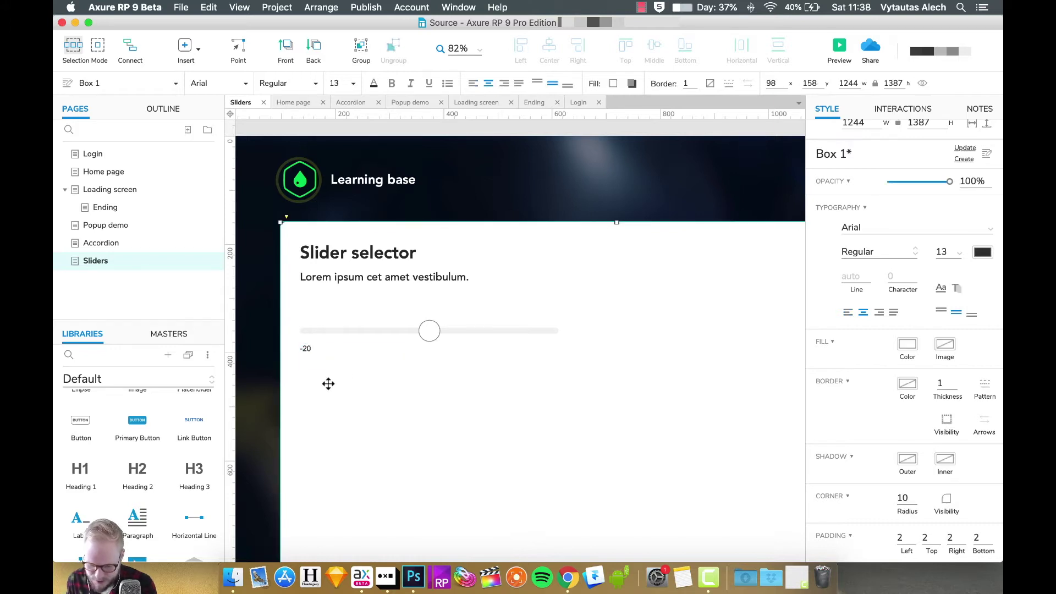
drag(306, 348, 429, 358)
double_click(429, 358)
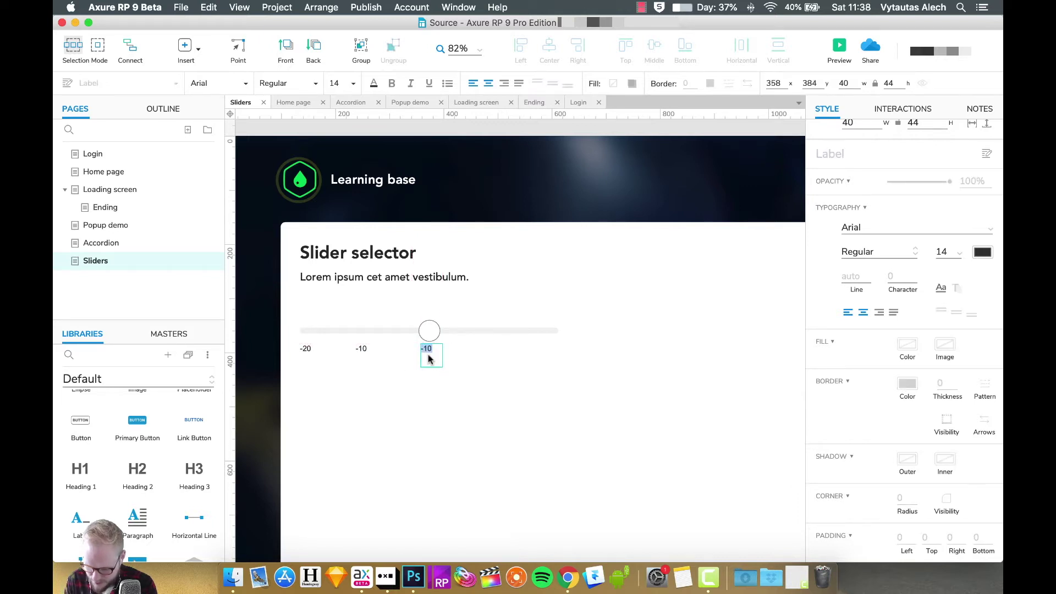
text(0)
click(627, 382)
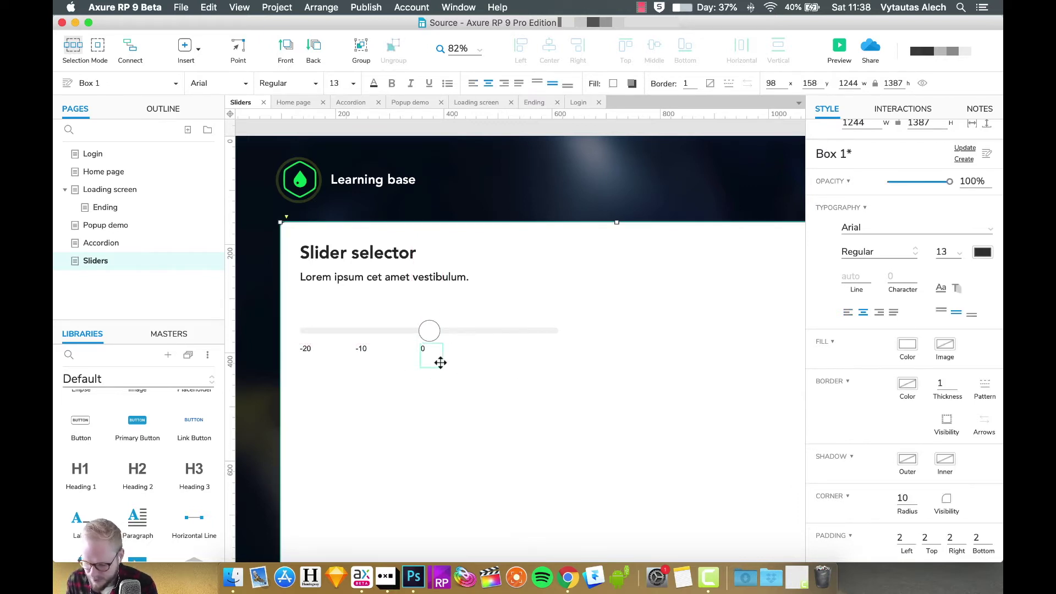
click(438, 361)
scroll(917, 215, up, 3)
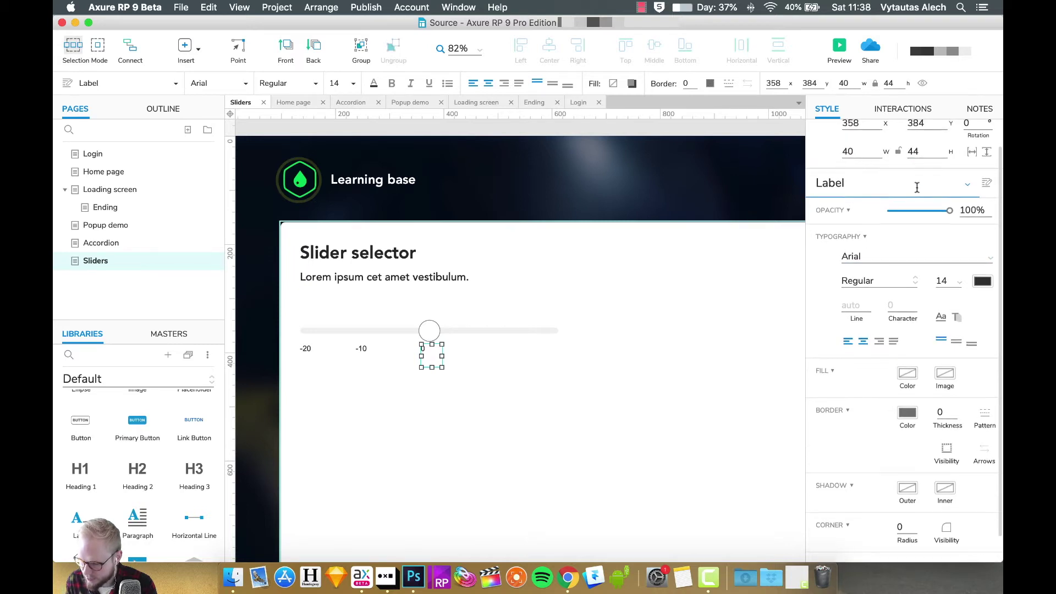
scroll(897, 290, down, 3)
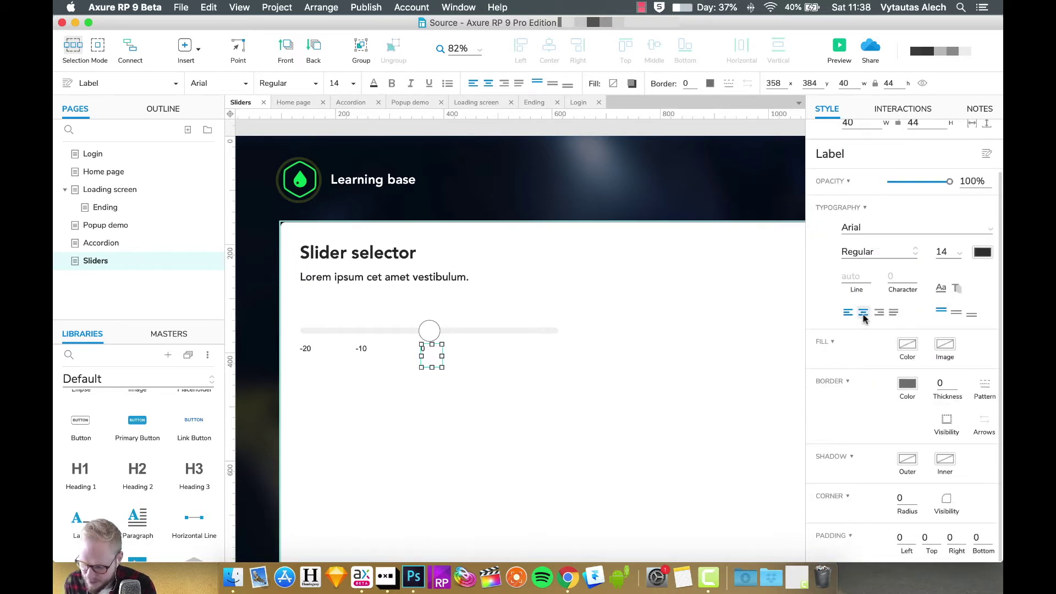
click(863, 313)
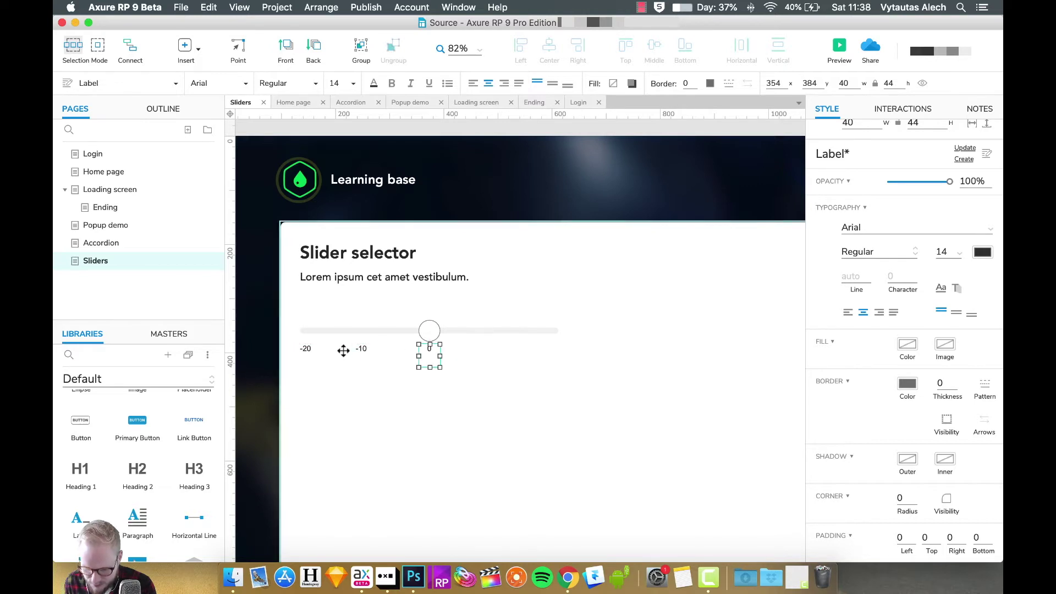
Step: Adjust the -10 label's position and set the right-hand tick labels to 10 and 20, evenly spaced
click(365, 354)
double_click(372, 355)
key(Escape)
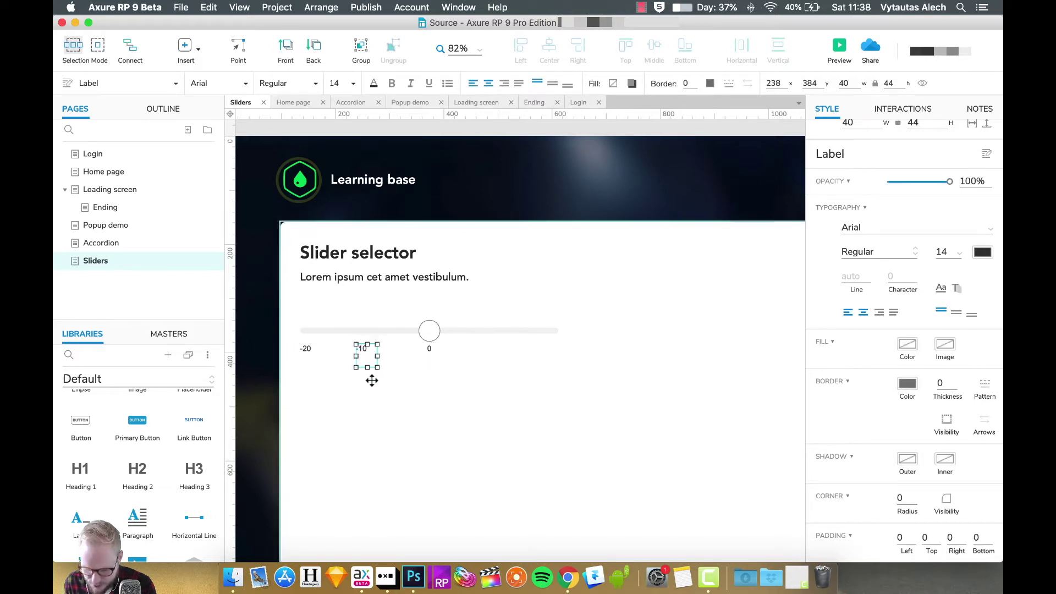
click(369, 376)
click(364, 355)
drag(357, 356, 557, 356)
shift+click(307, 352)
click(555, 356)
double_click(554, 349)
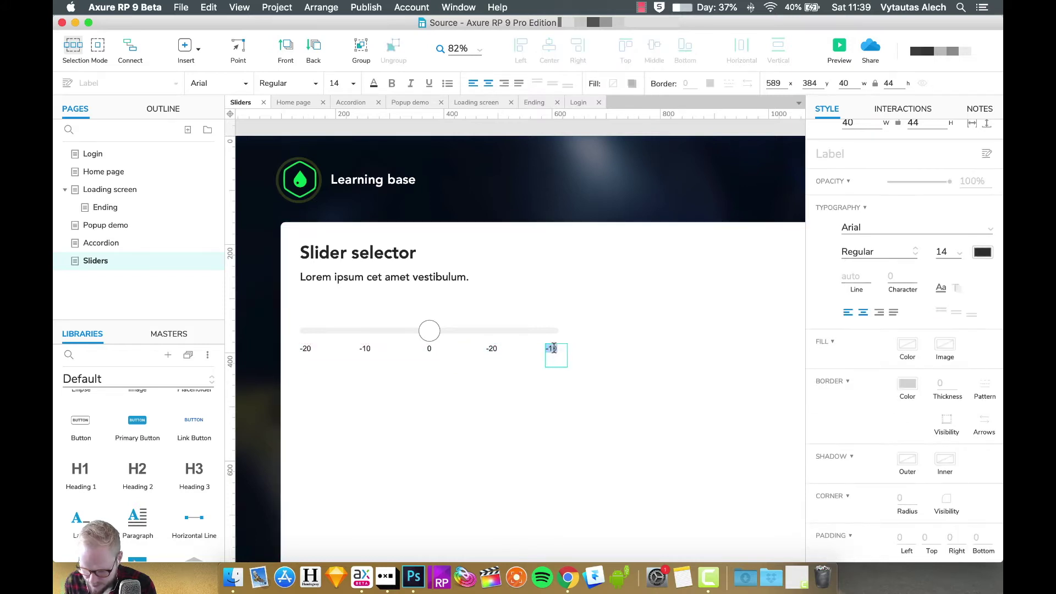
text(20)
click(493, 352)
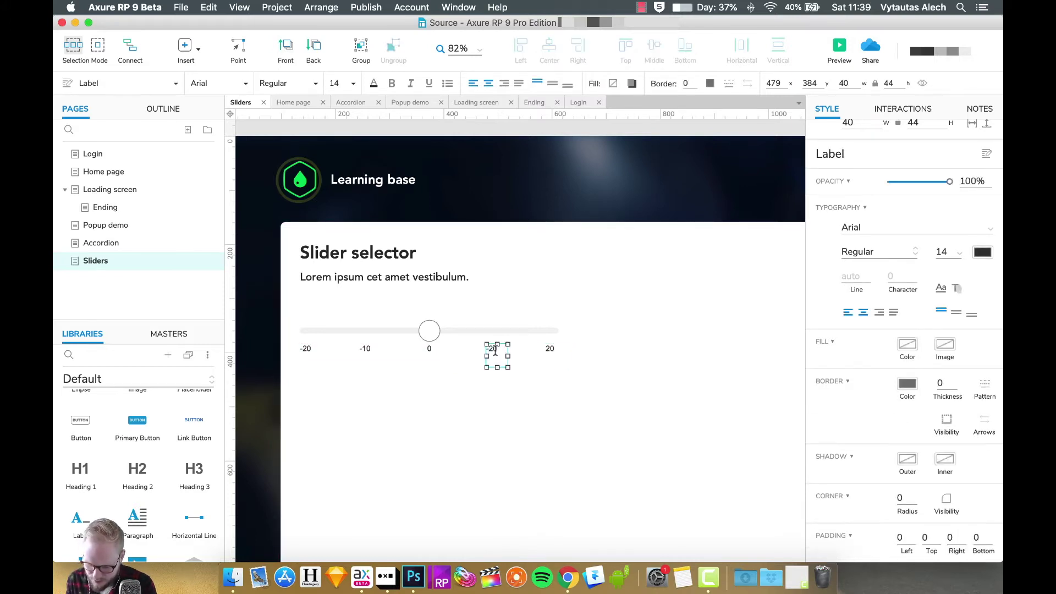
double_click(493, 351)
text(10)
click(502, 349)
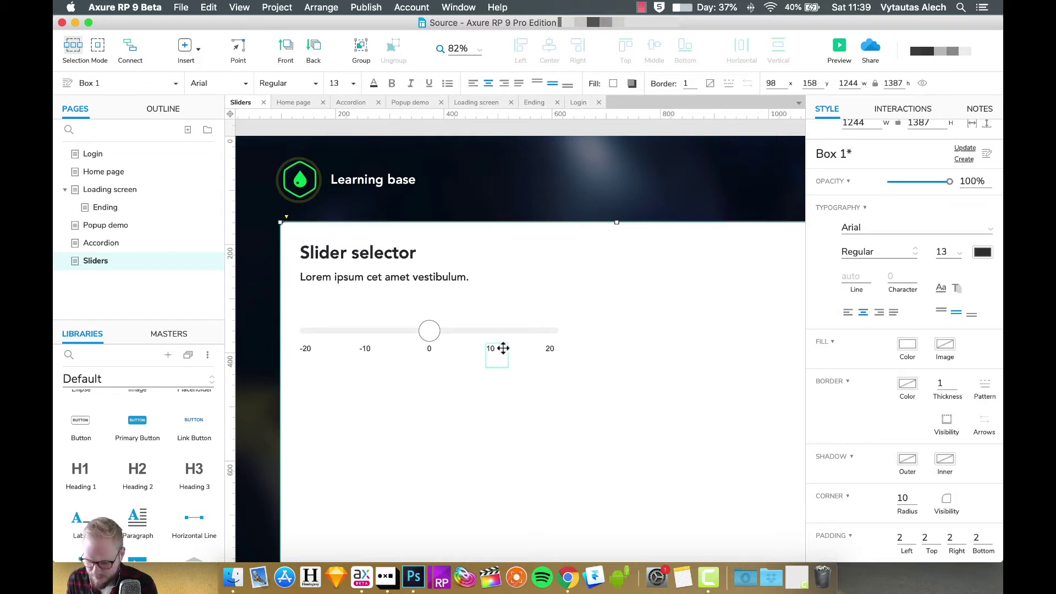
click(558, 352)
shift+click(506, 356)
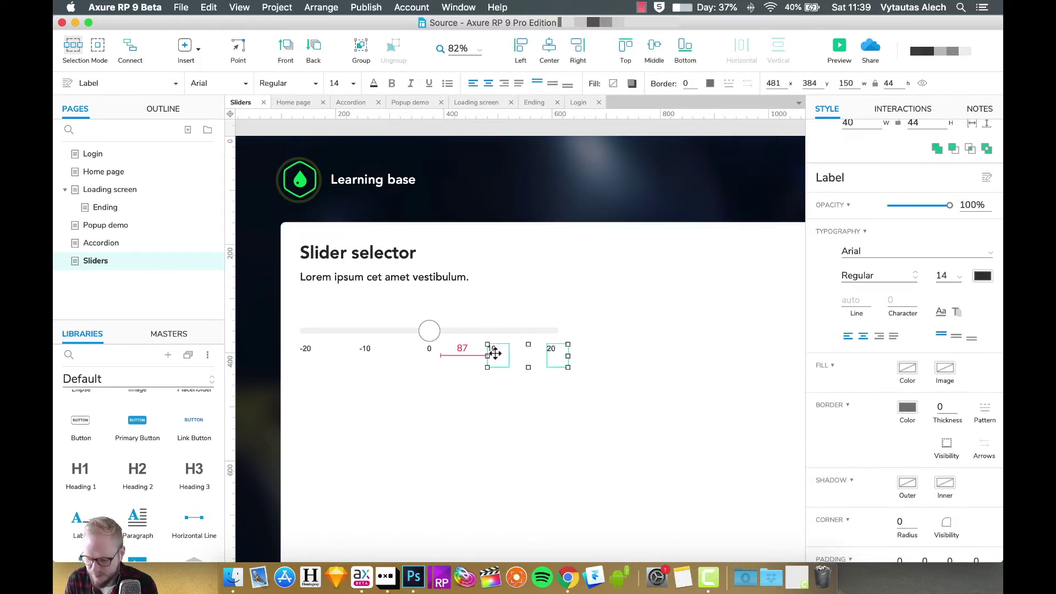
click(485, 412)
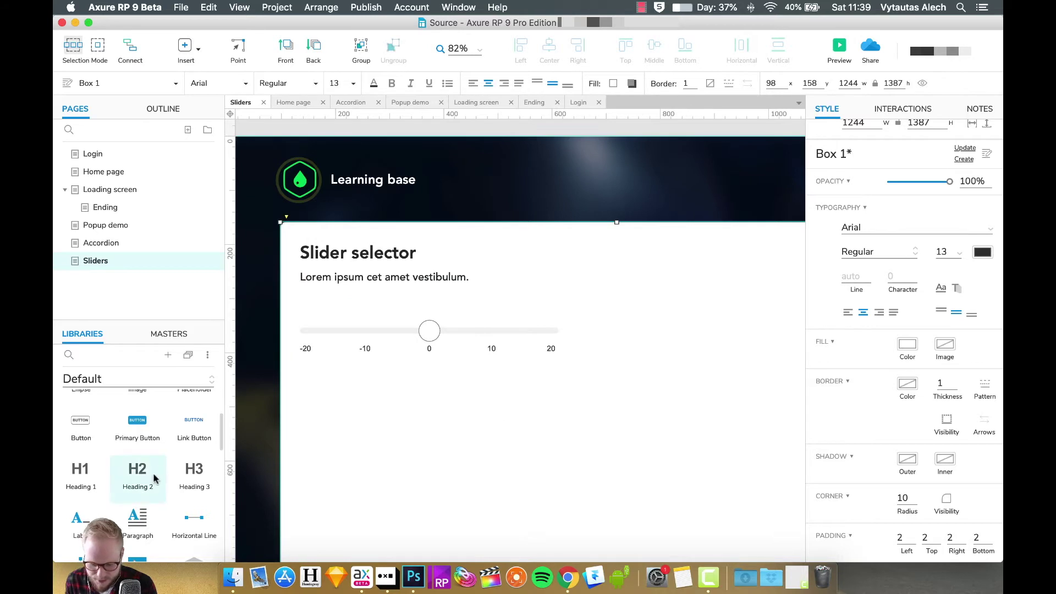
Step: Add a bold, 16 pt title 'angle of the drilling component' above the slider
drag(82, 519, 377, 302)
double_click(328, 303)
text(an)
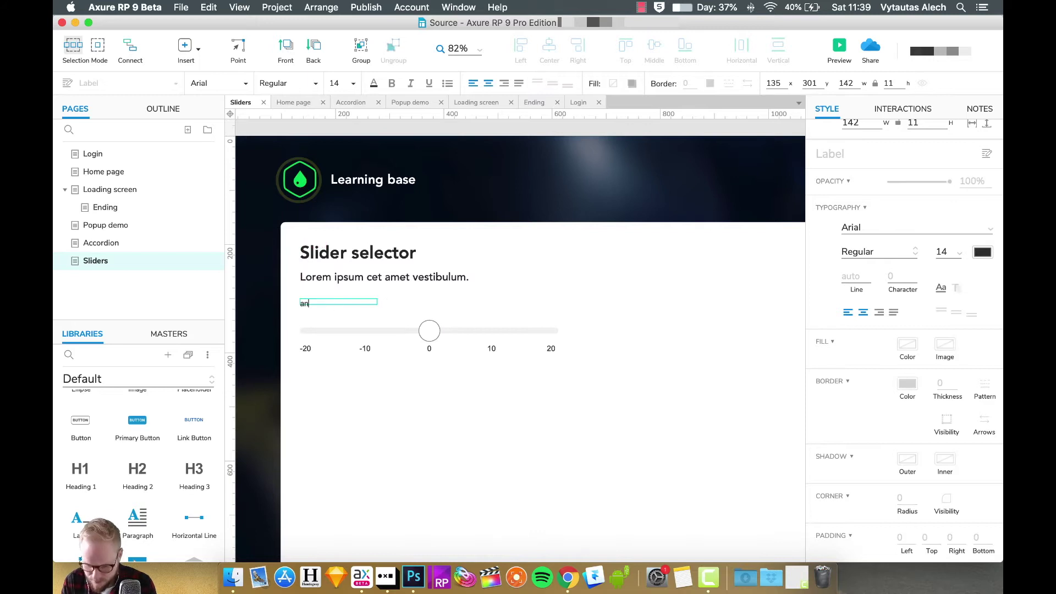
text(gle of the drilling component)
click(958, 253)
click(945, 428)
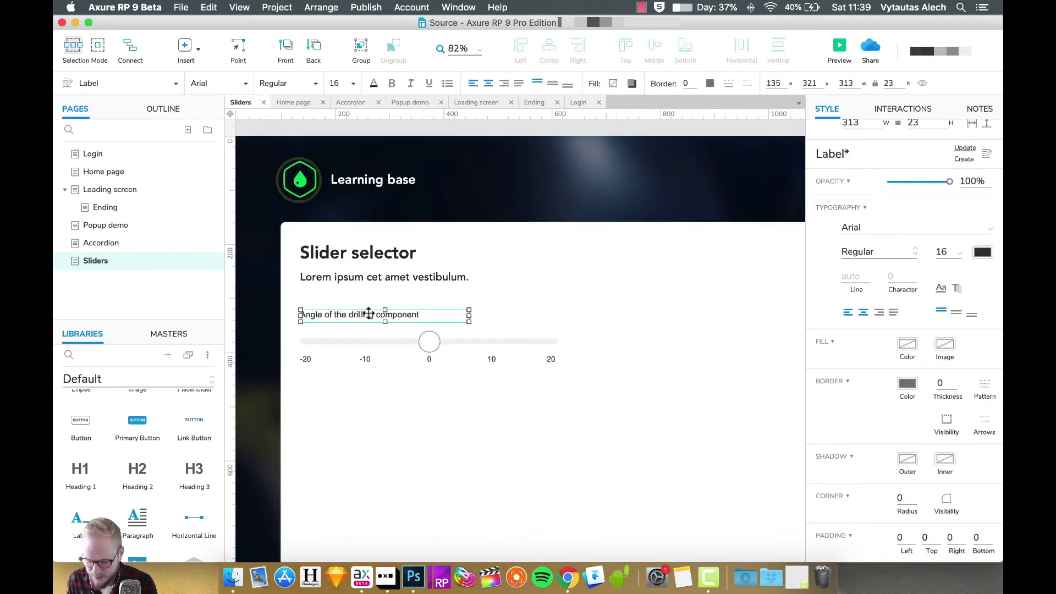
click(867, 258)
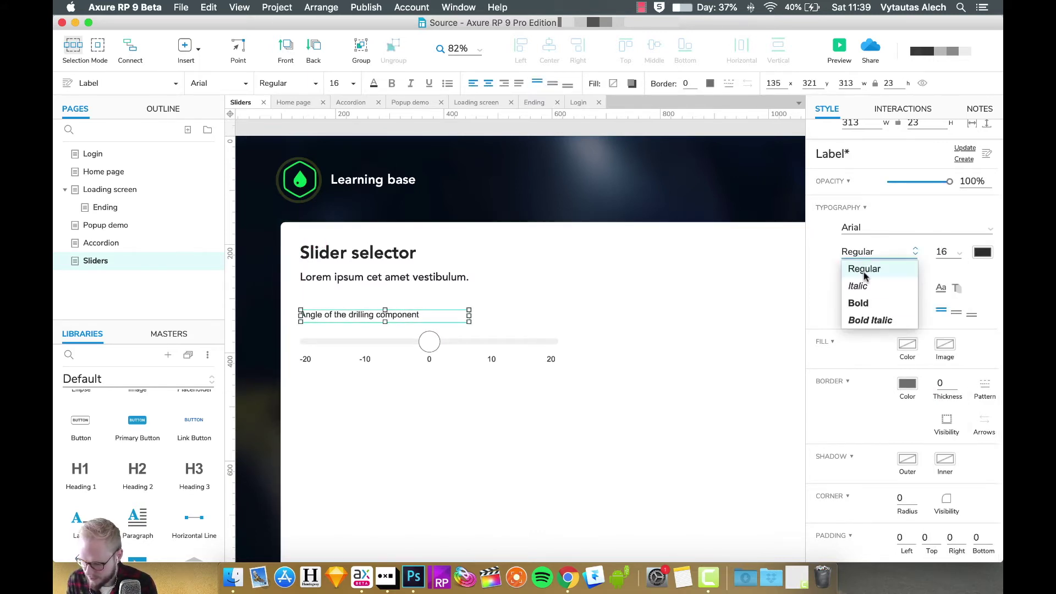
click(862, 302)
click(602, 402)
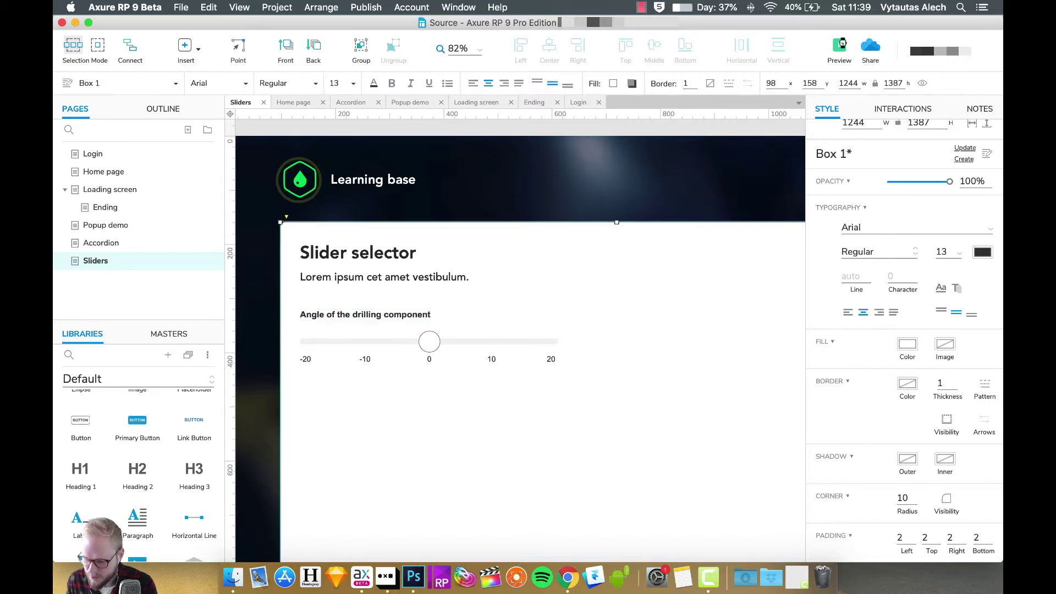
click(840, 44)
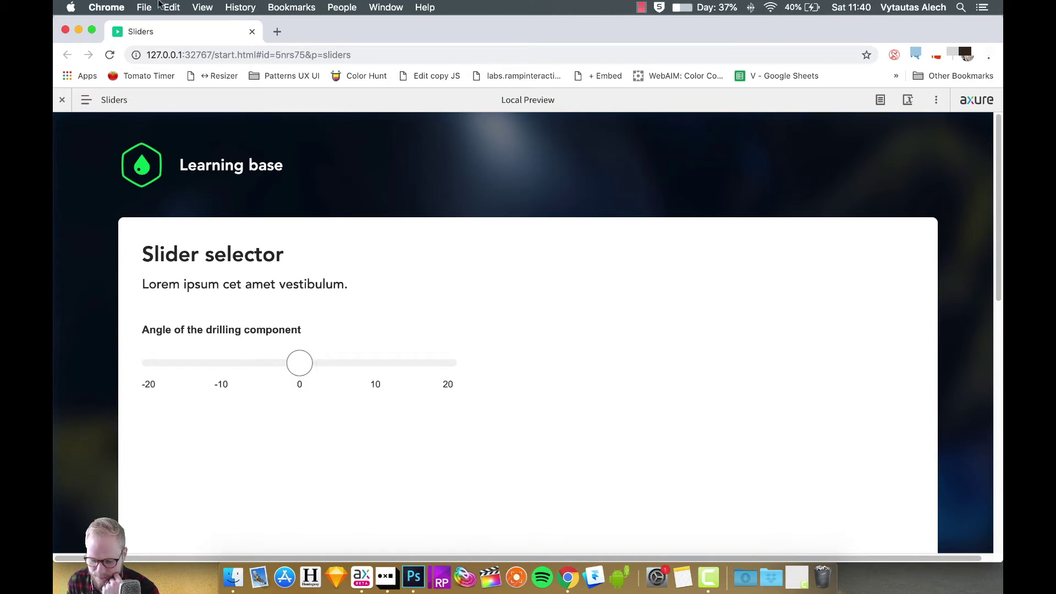
Step: In the Chrome preview, collapse and restore the preview toolbar, then return to Axure
click(62, 99)
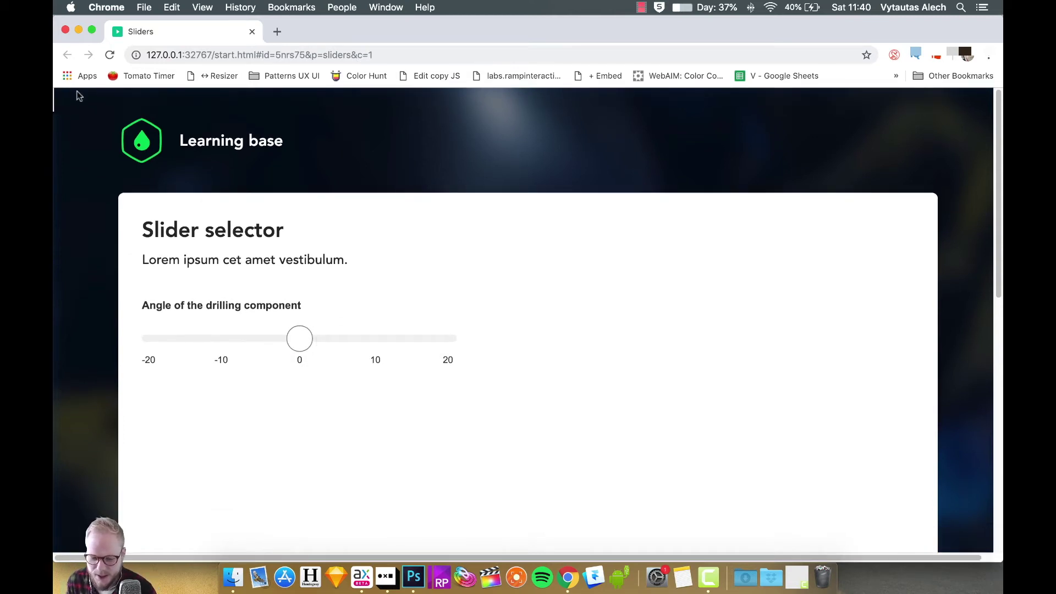
click(60, 107)
key(super+Tab)
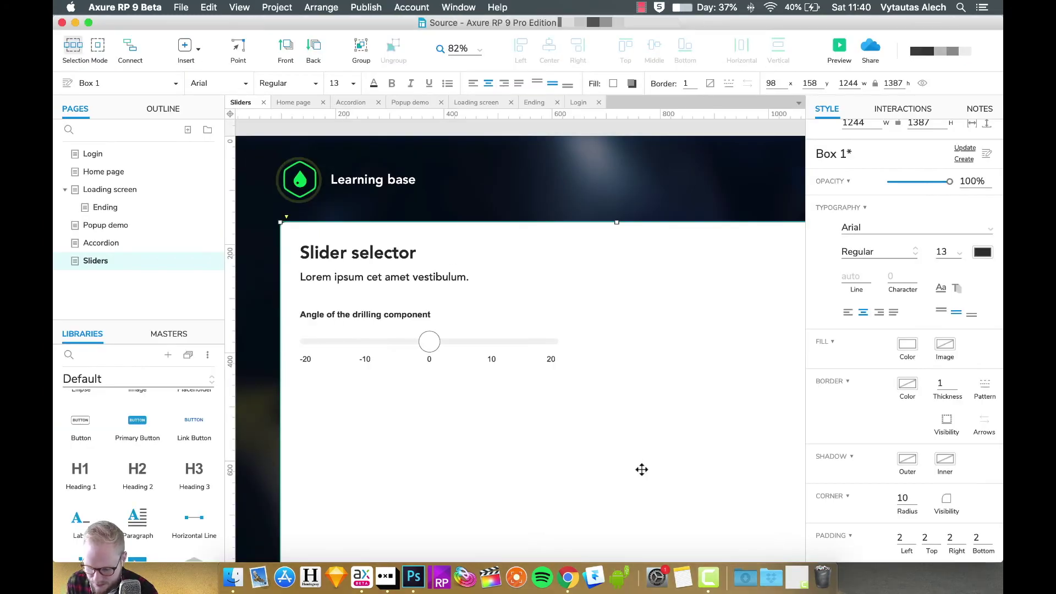
Step: Add an enlarged 0 value beside the angle title and end the title with a colon
scroll(157, 418, up, 3)
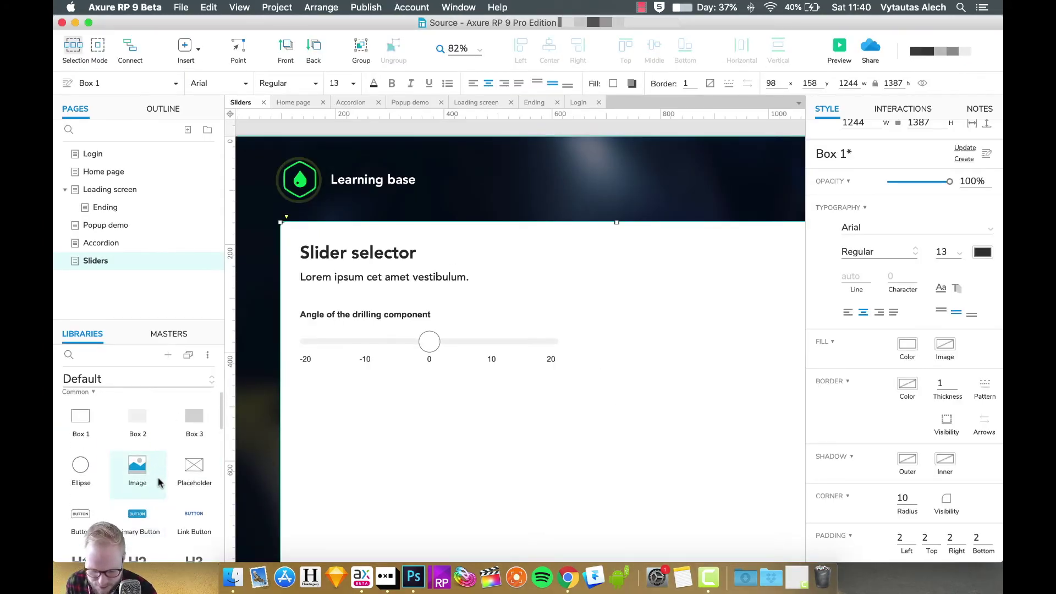
scroll(159, 482, down, 5)
scroll(154, 484, up, 3)
scroll(143, 490, down, 1)
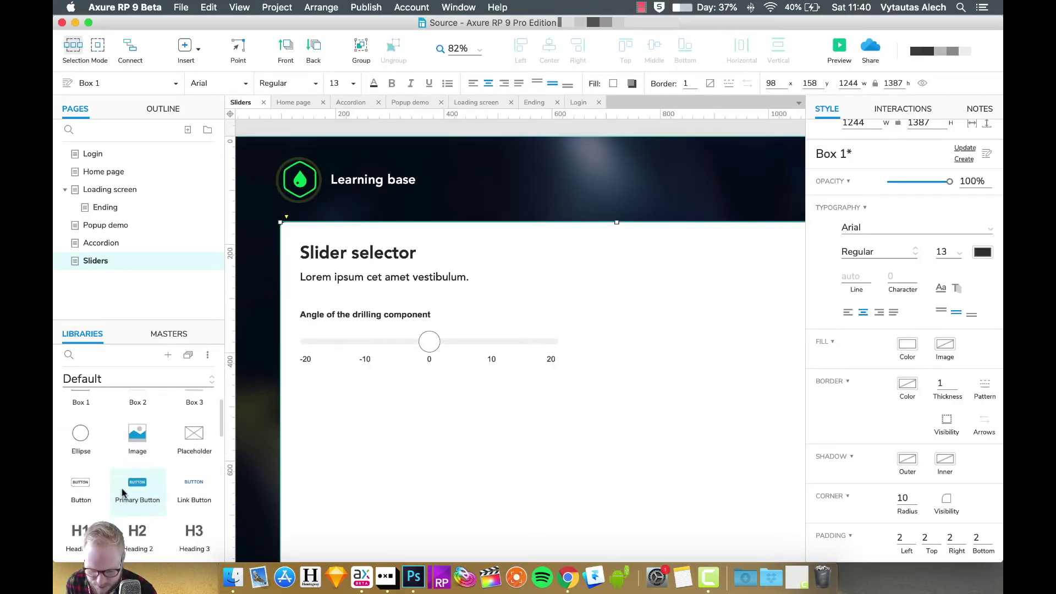
drag(194, 508, 442, 305)
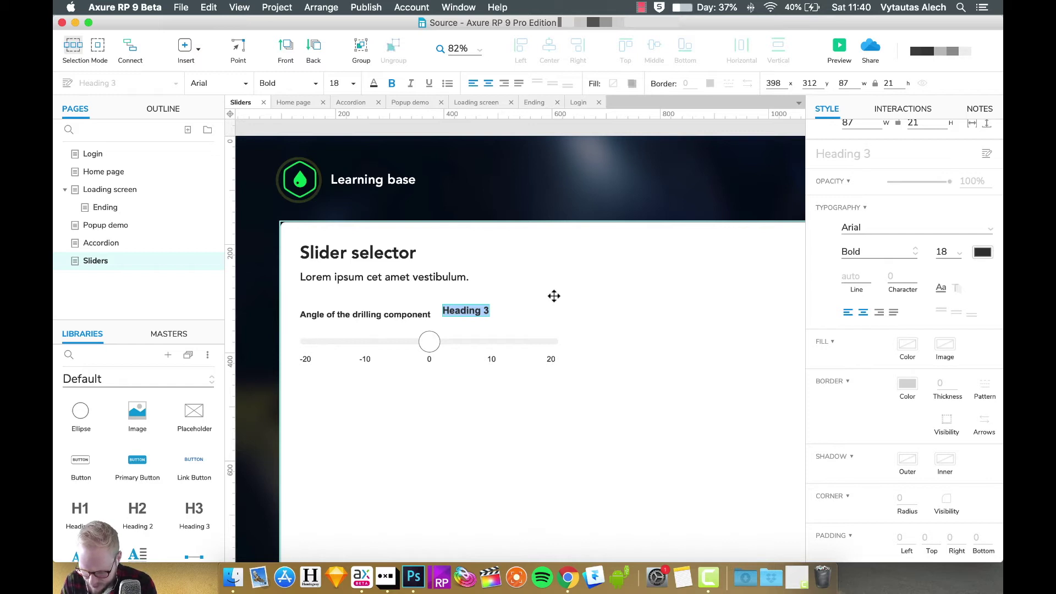
text(0)
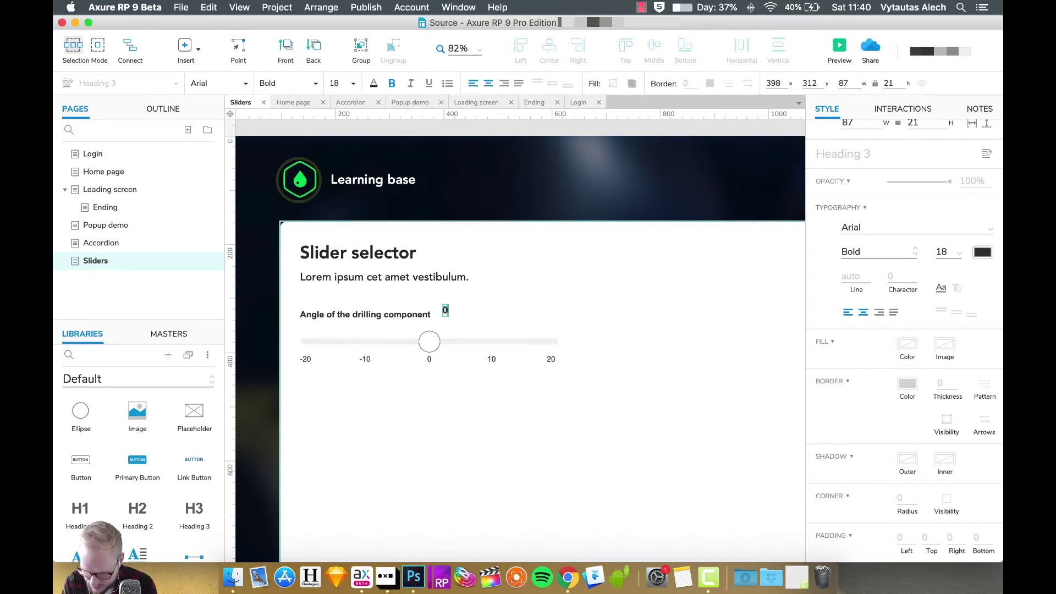
double_click(418, 314)
text(:)
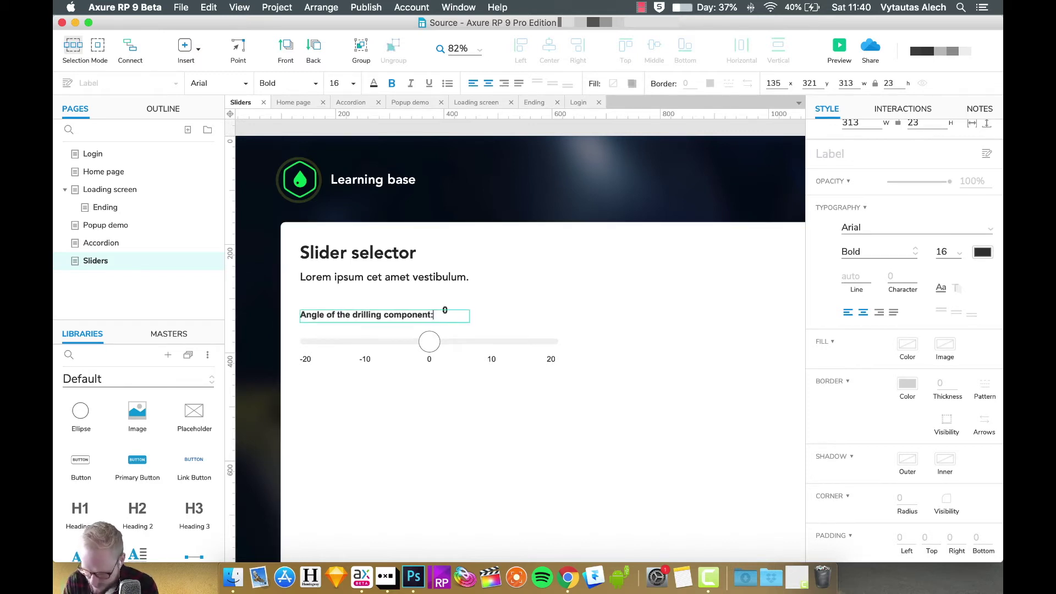
click(455, 278)
click(449, 301)
drag(445, 310, 456, 310)
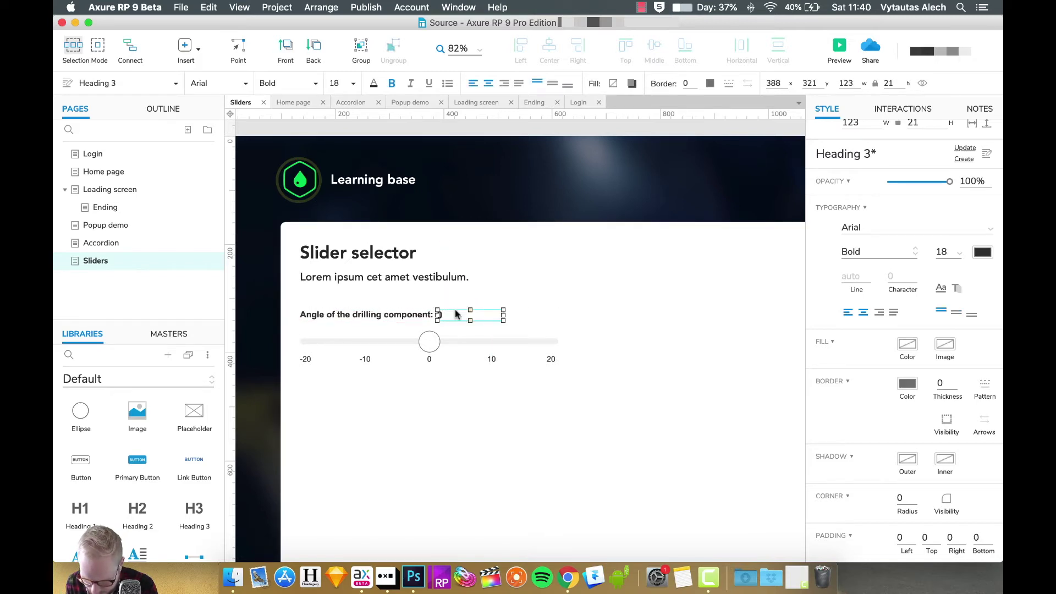
key(super+shift+period)
key(super+shift+period)
Step: Name the 0 value widget '++TextField-Result'
click(903, 108)
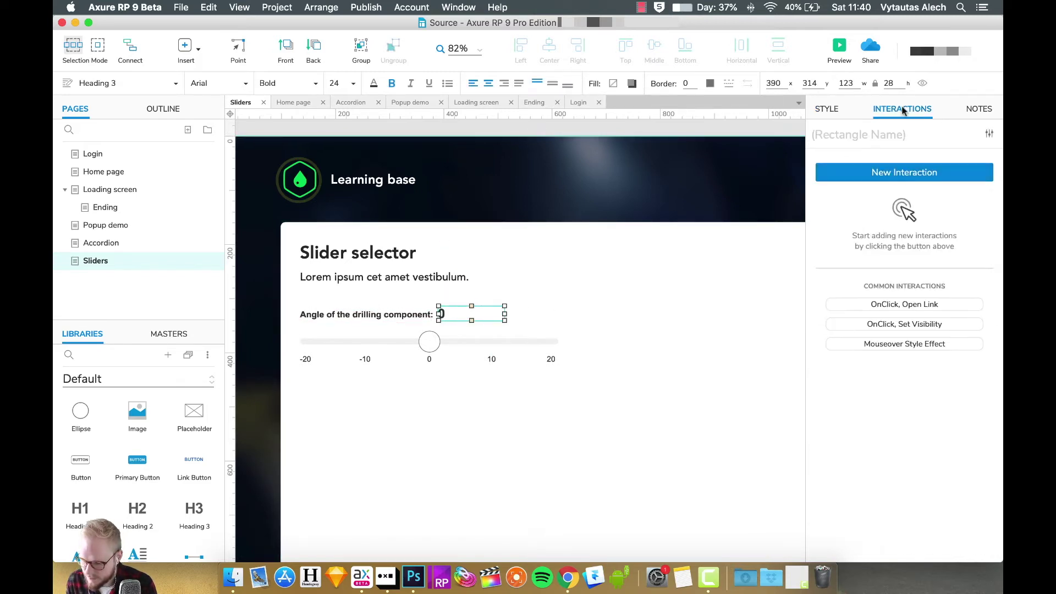
click(878, 134)
text(++TextField-Result)
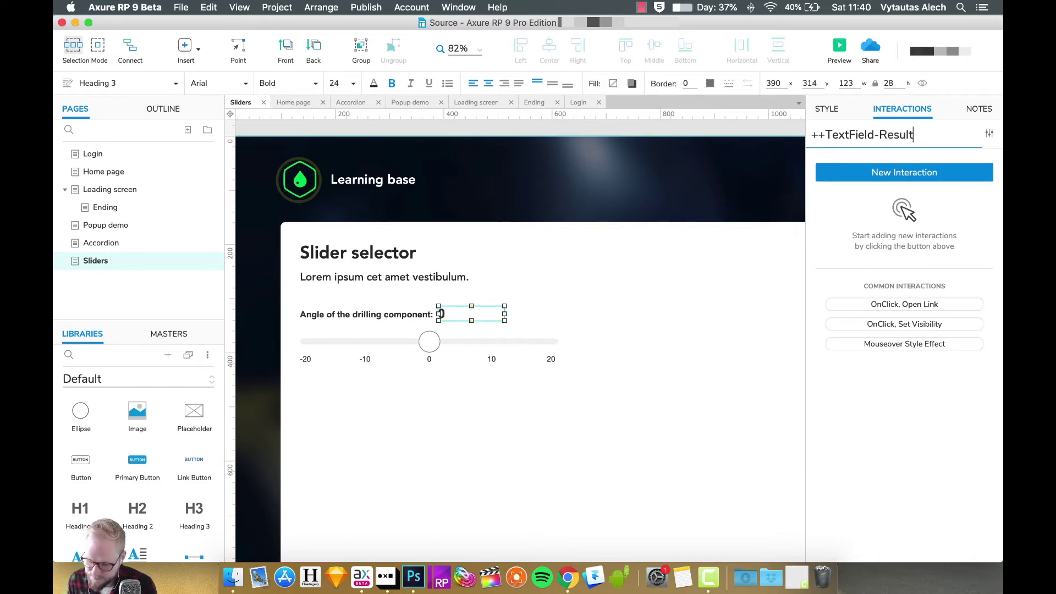
click(519, 454)
click(426, 341)
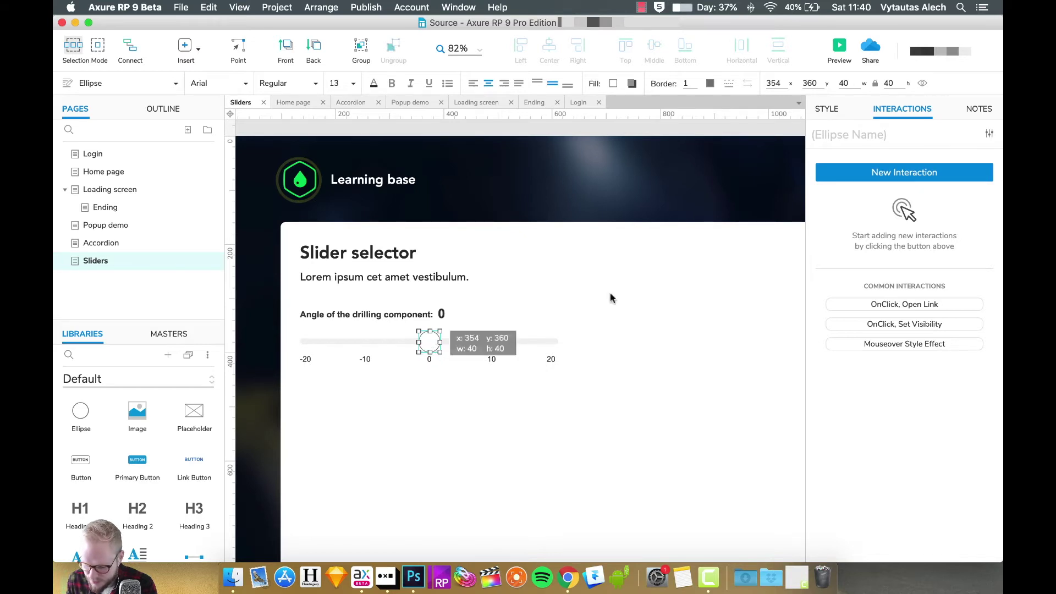
Step: Turn the track, knob, tick labels, title and value into one dynamic panel
right_click(434, 342)
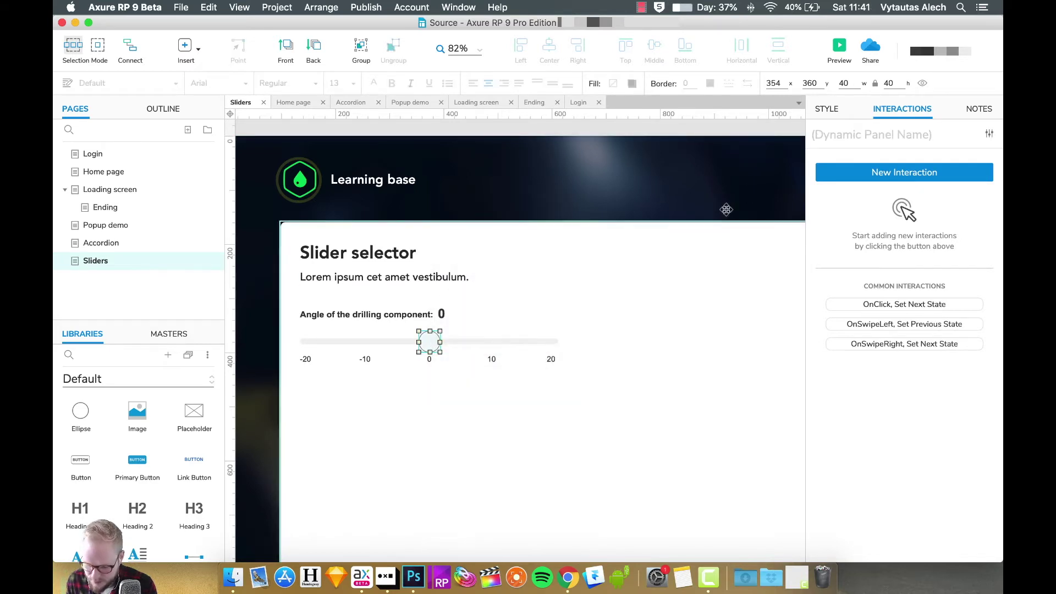
text(++Ball)
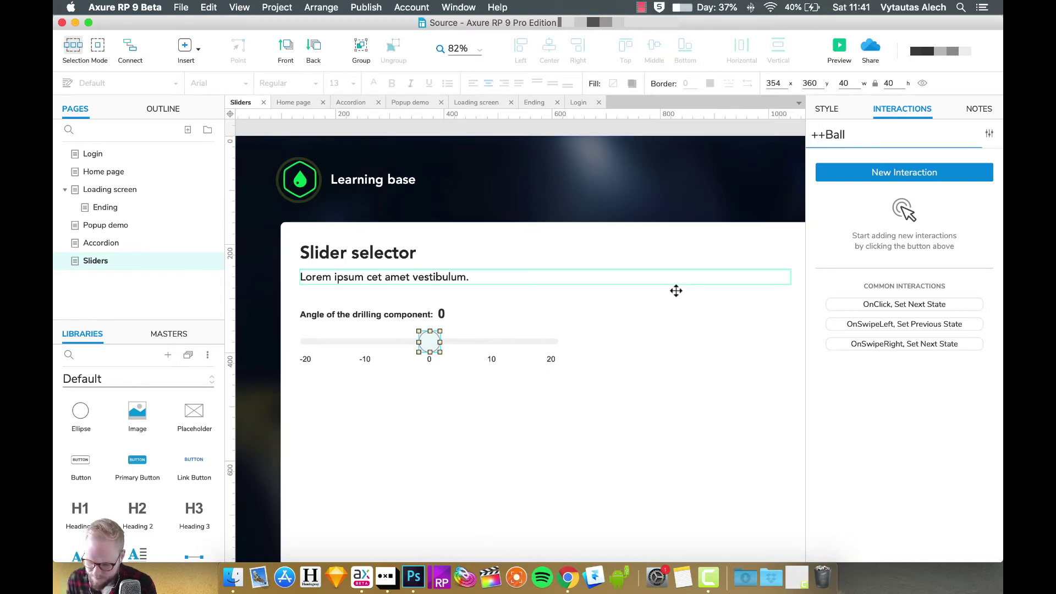
click(486, 341)
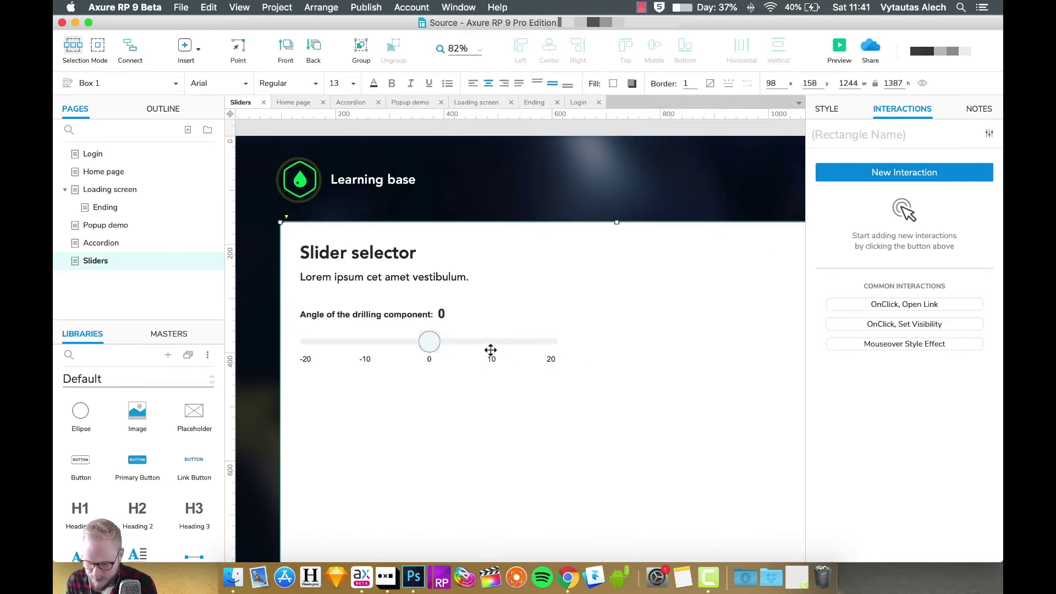
shift+click(429, 337)
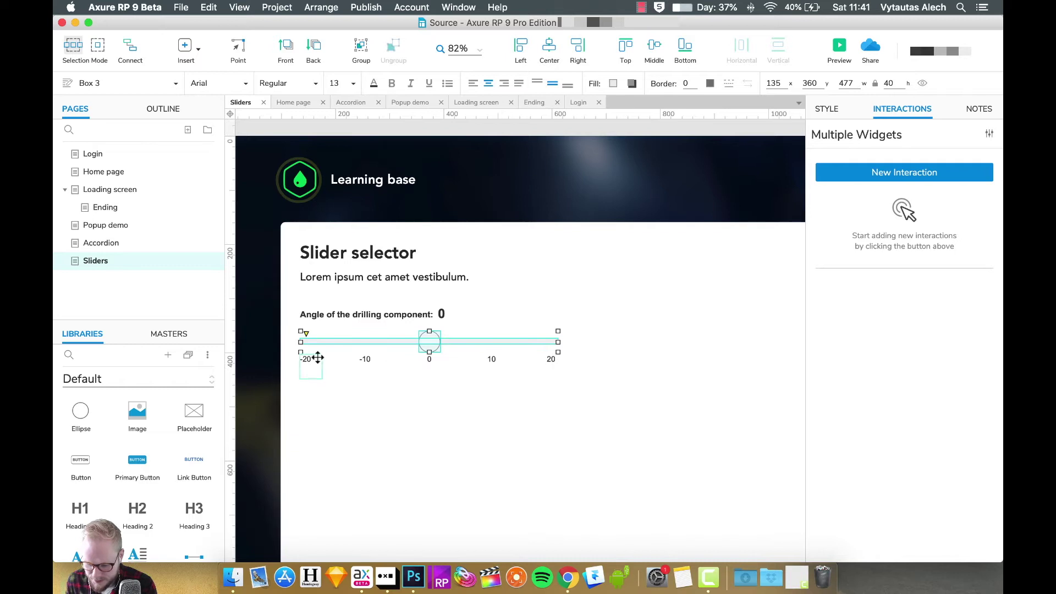
shift+click(308, 358)
shift+click(365, 363)
shift+click(430, 363)
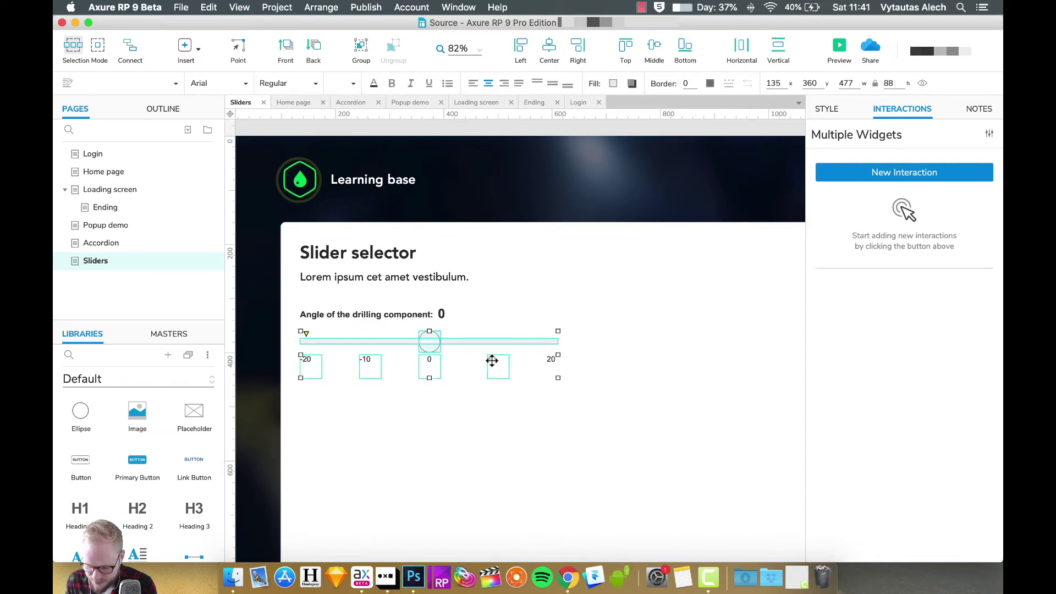
drag(492, 360, 559, 364)
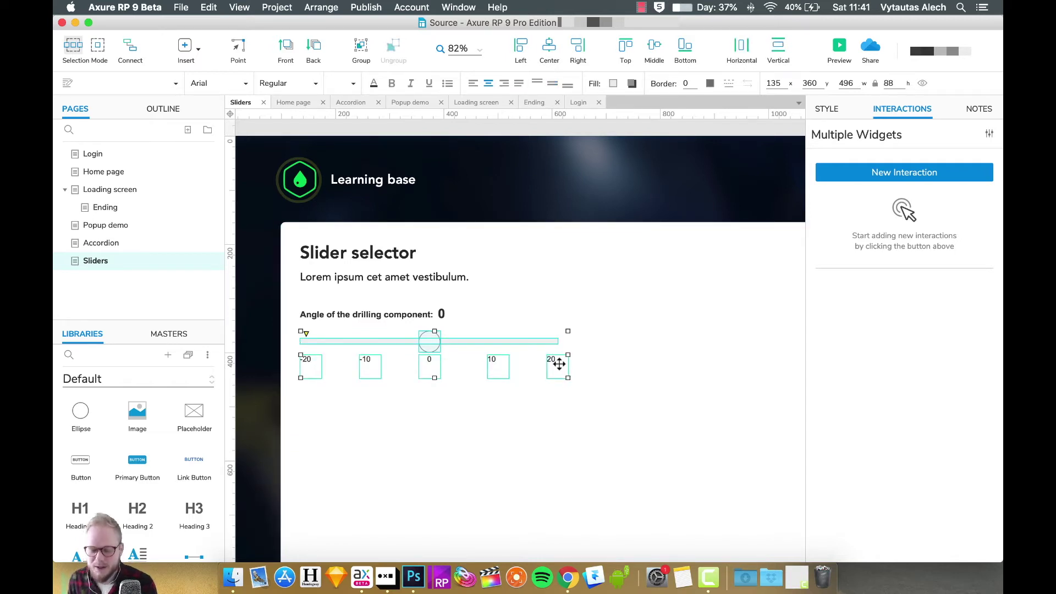
shift+click(379, 314)
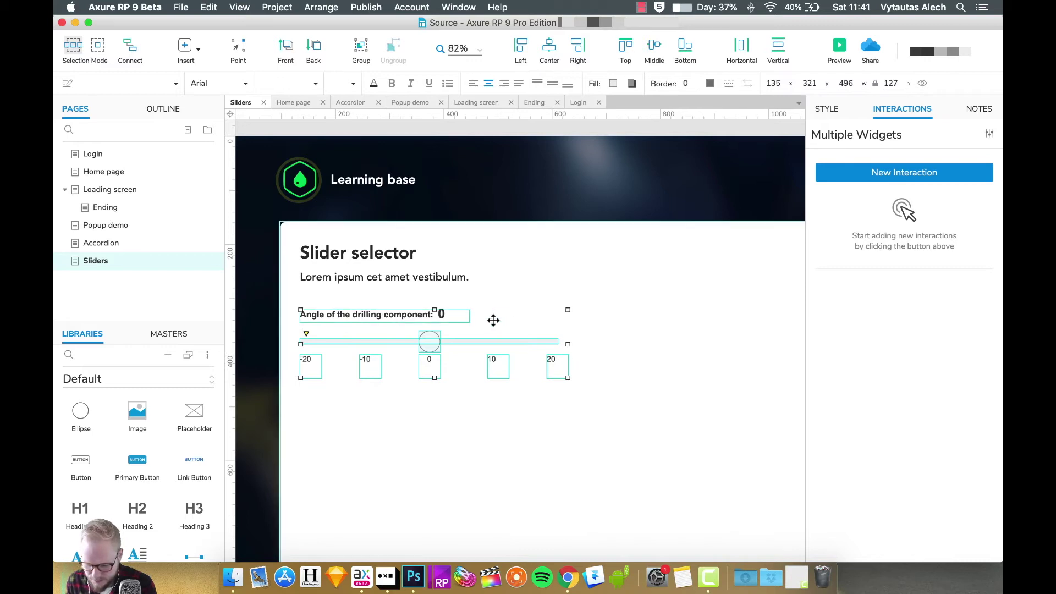
shift+click(454, 315)
right_click(455, 315)
click(504, 513)
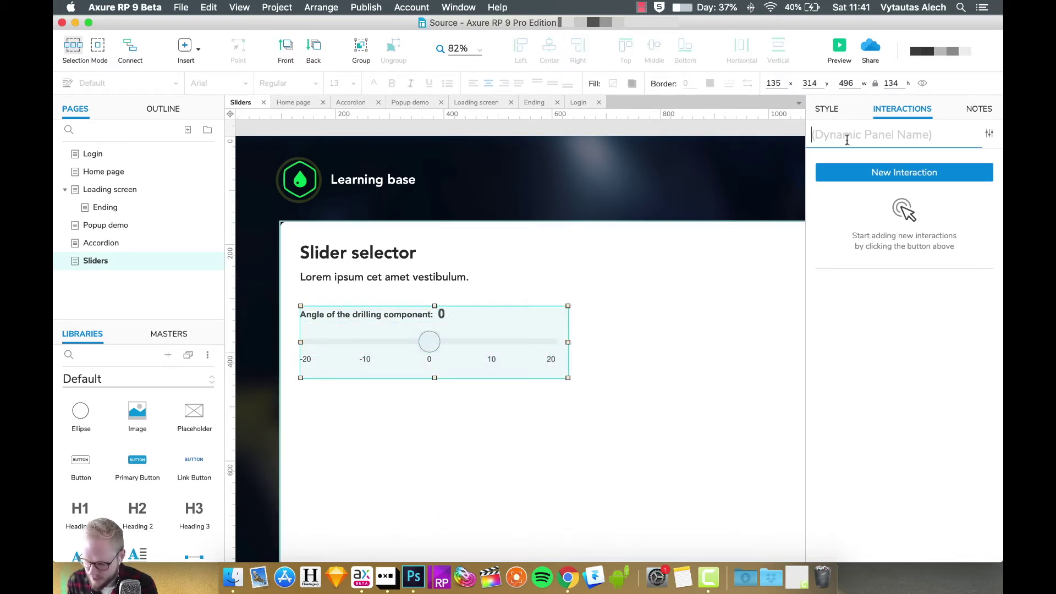
Step: Name the dynamic panel 'Slider-container' and open its State1 for editing
click(847, 140)
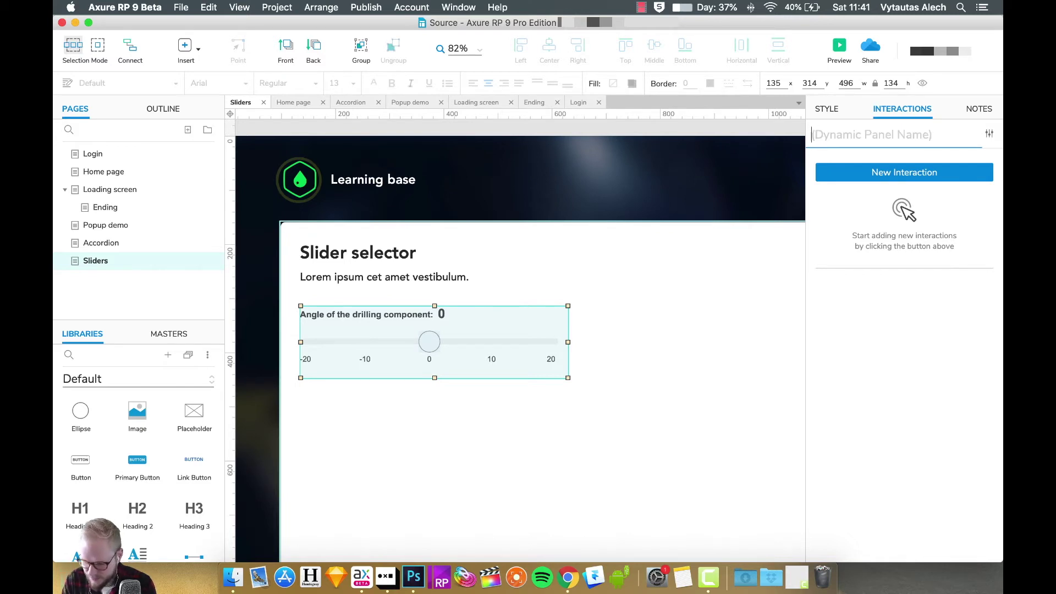
text(container)
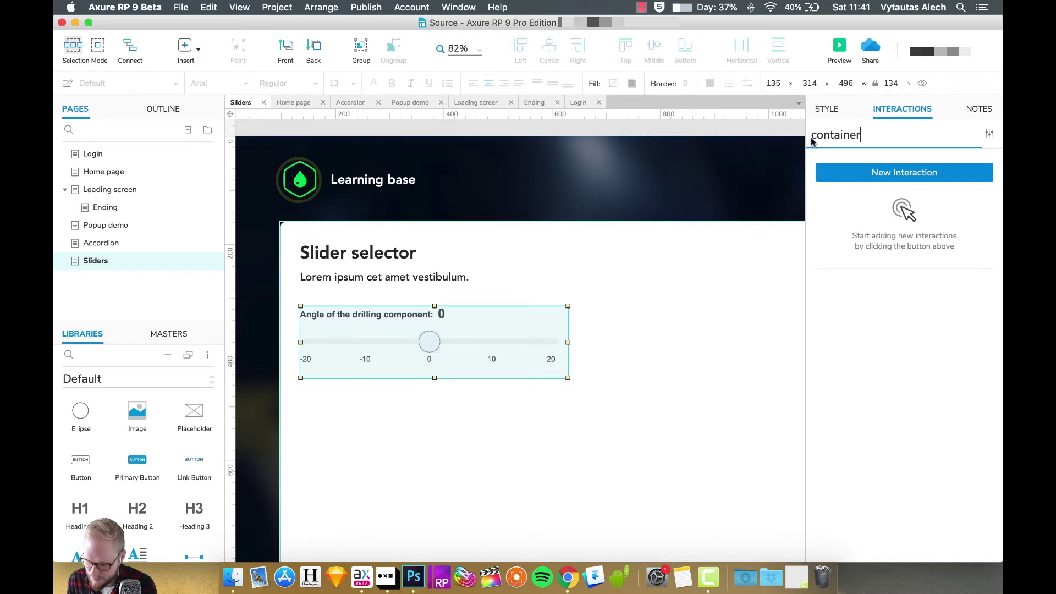
click(812, 140)
text(Slider)
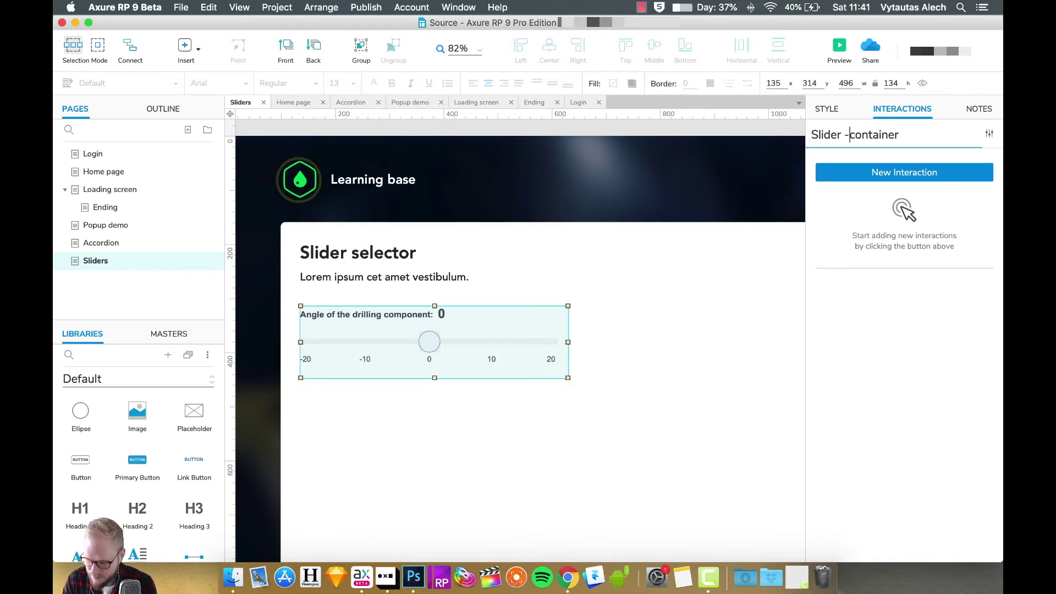
text(-)
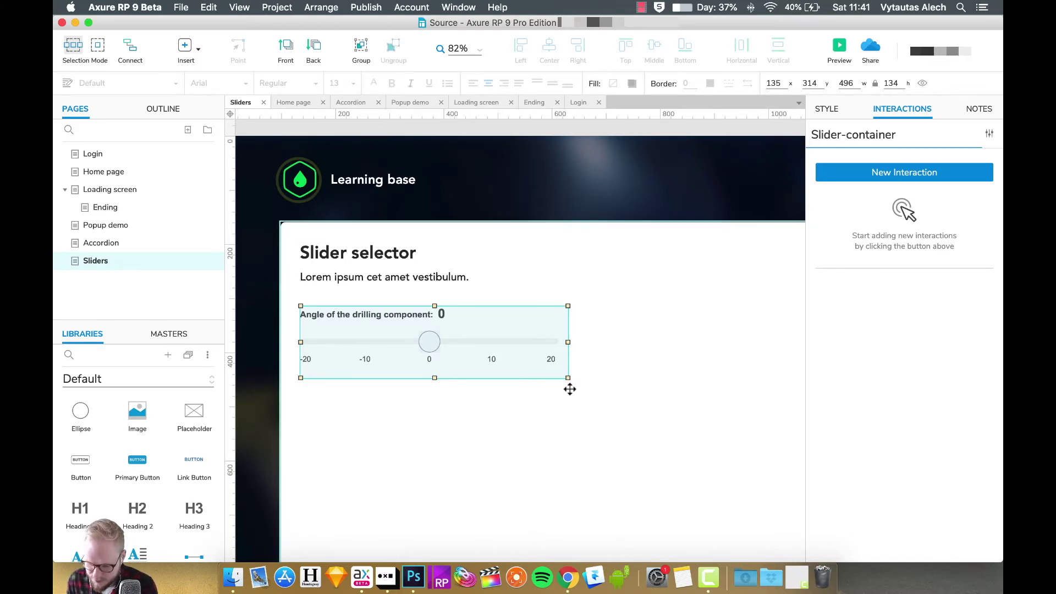
click(488, 353)
double_click(488, 354)
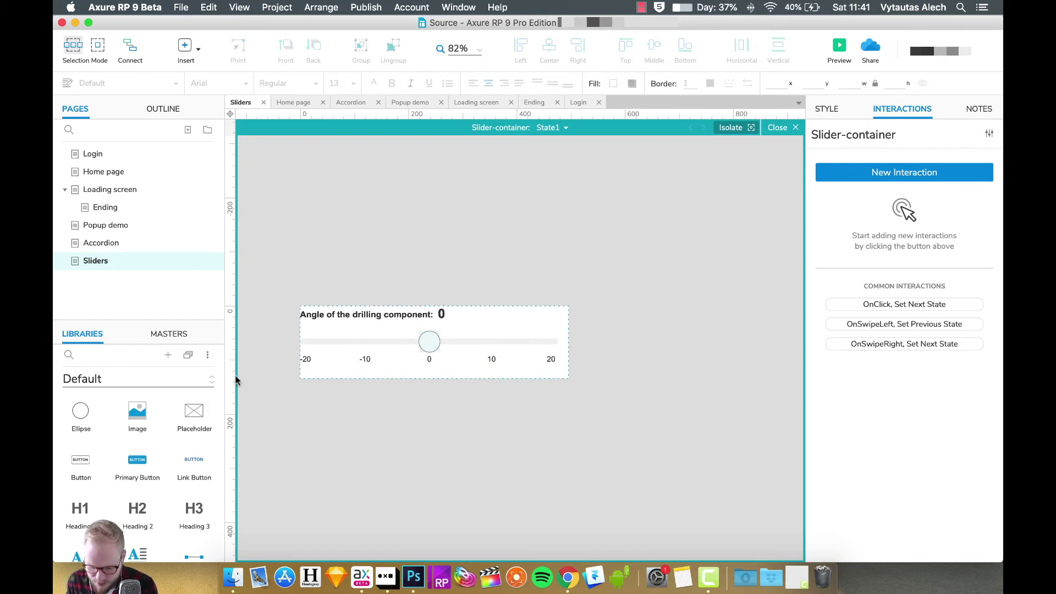
scroll(261, 355, up, 1)
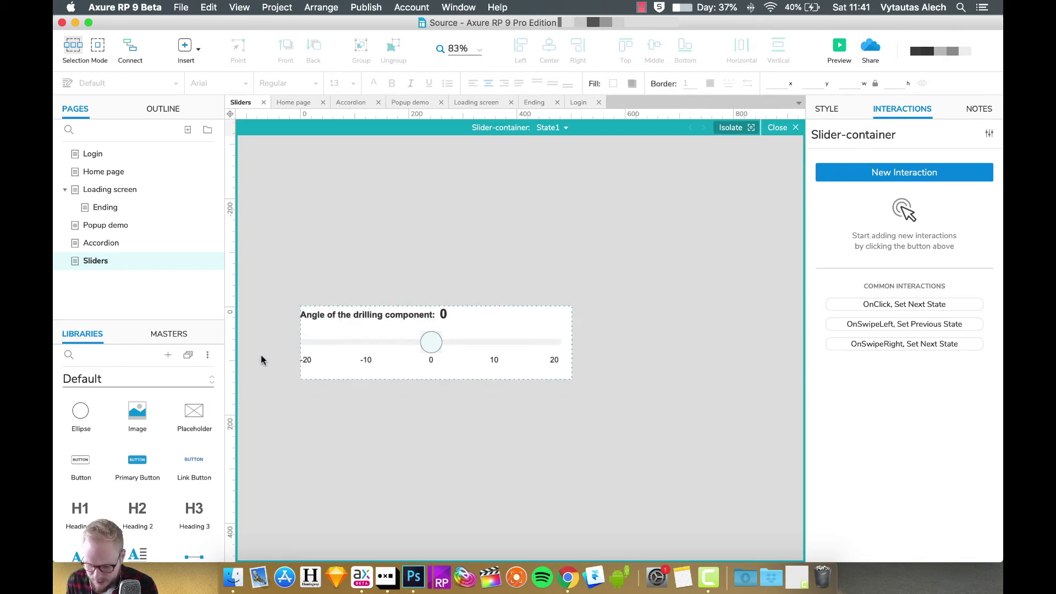
click(428, 344)
click(465, 437)
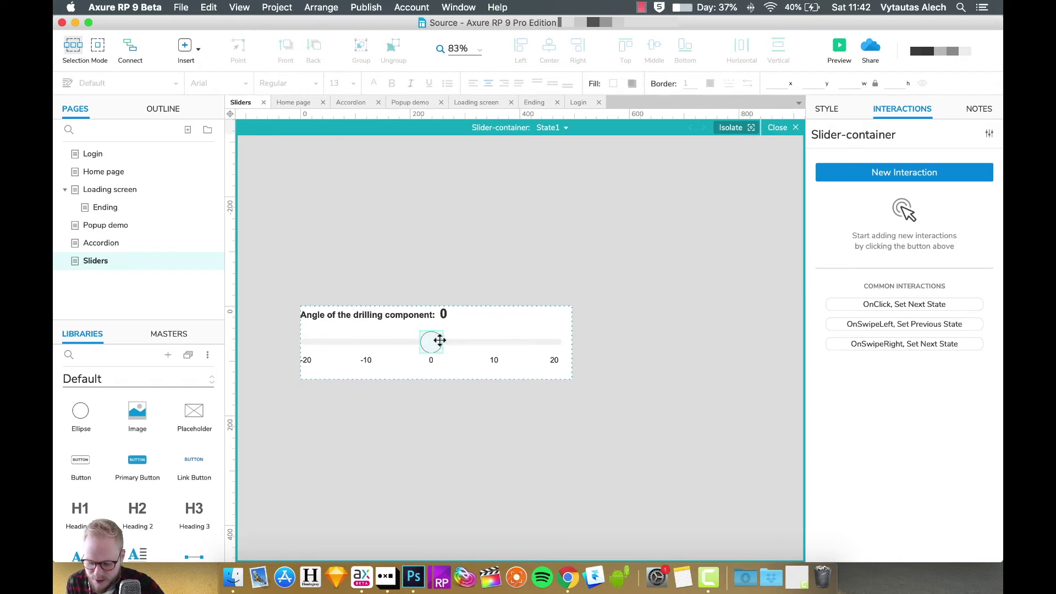
scroll(123, 470, down, 5)
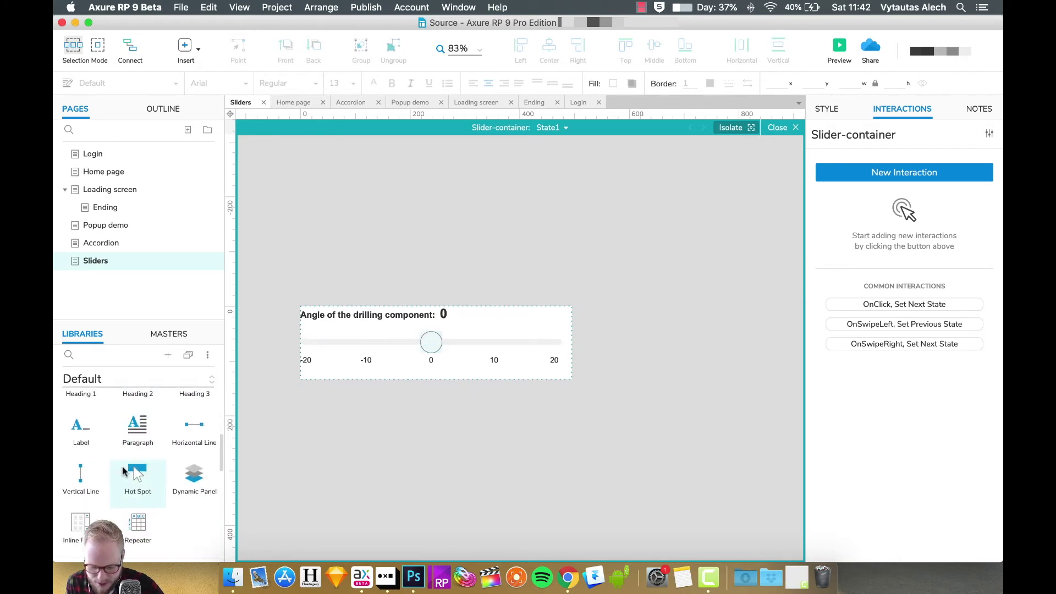
Step: Place five hot spots side by side covering the slider track from end to end
drag(146, 450, 511, 345)
shift+click(455, 340)
shift+click(434, 347)
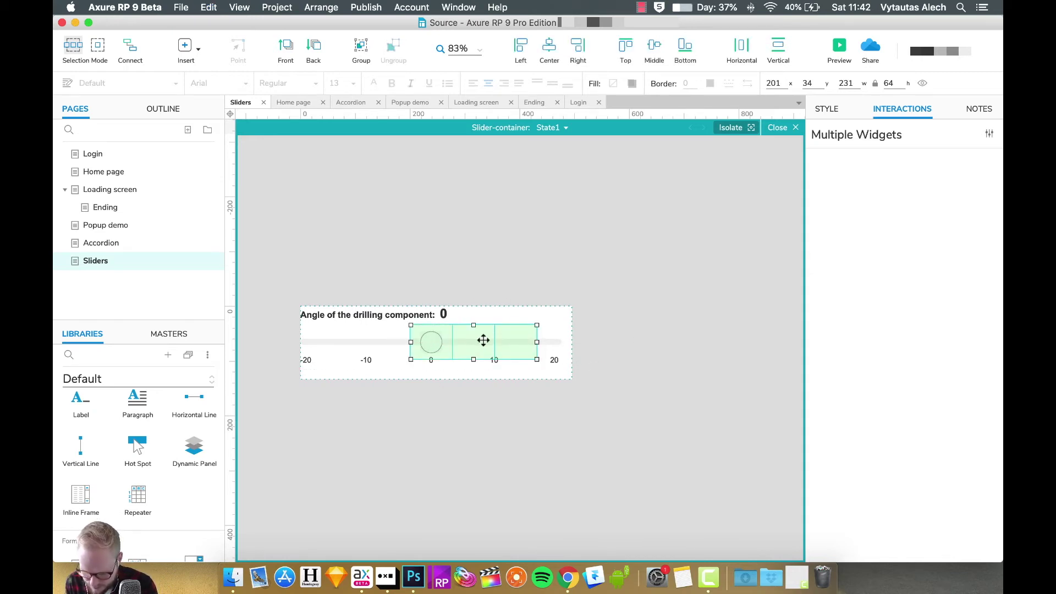
drag(407, 351, 295, 347)
click(297, 349)
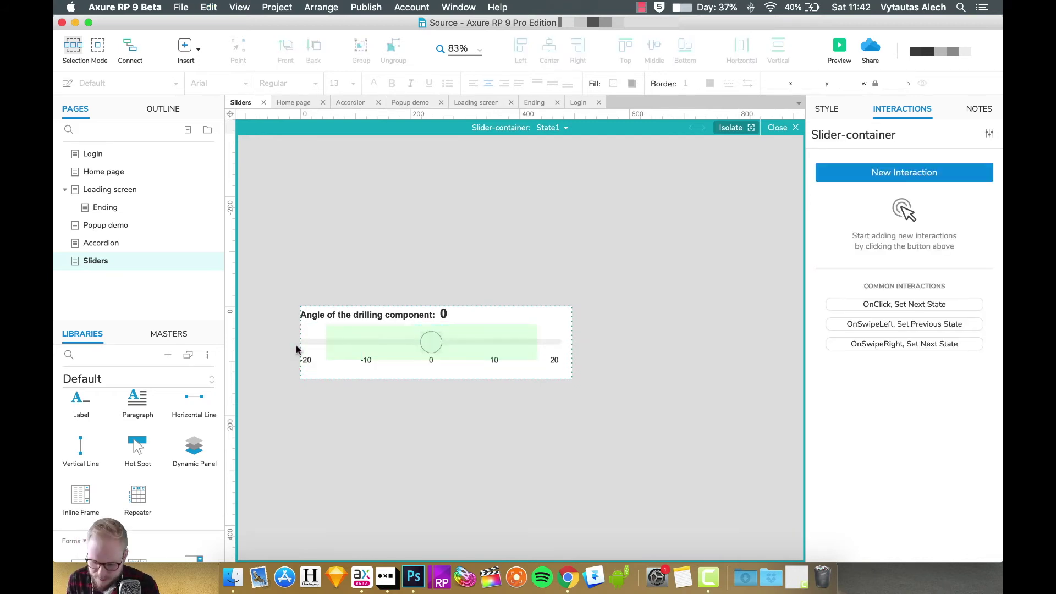
click(351, 337)
shift+click(405, 340)
shift+click(518, 341)
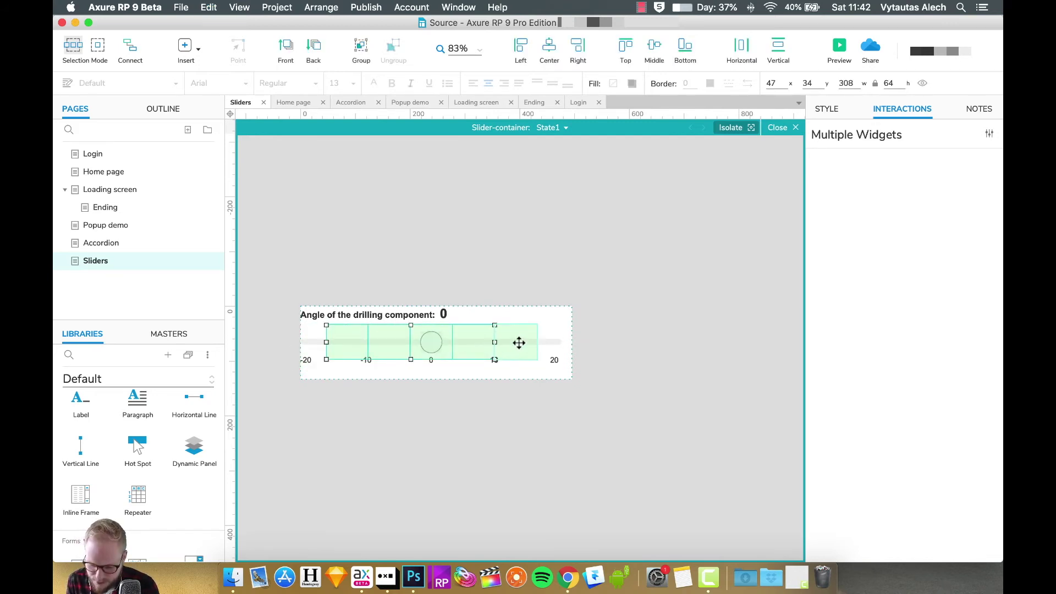
drag(536, 341, 562, 342)
drag(323, 342, 300, 342)
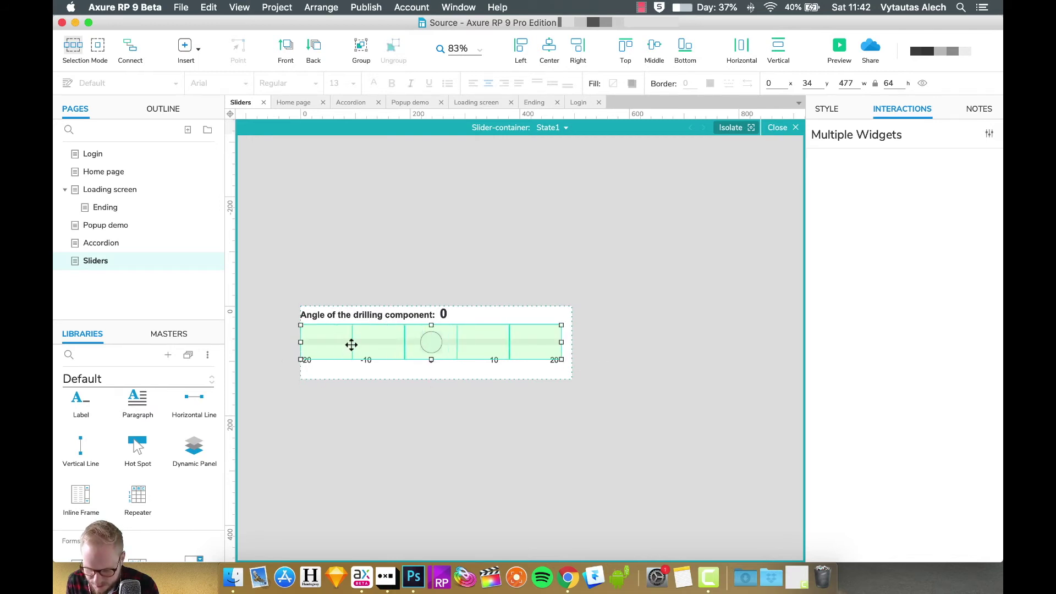
Step: Send the five hot spots behind the Ball knob
right_click(530, 340)
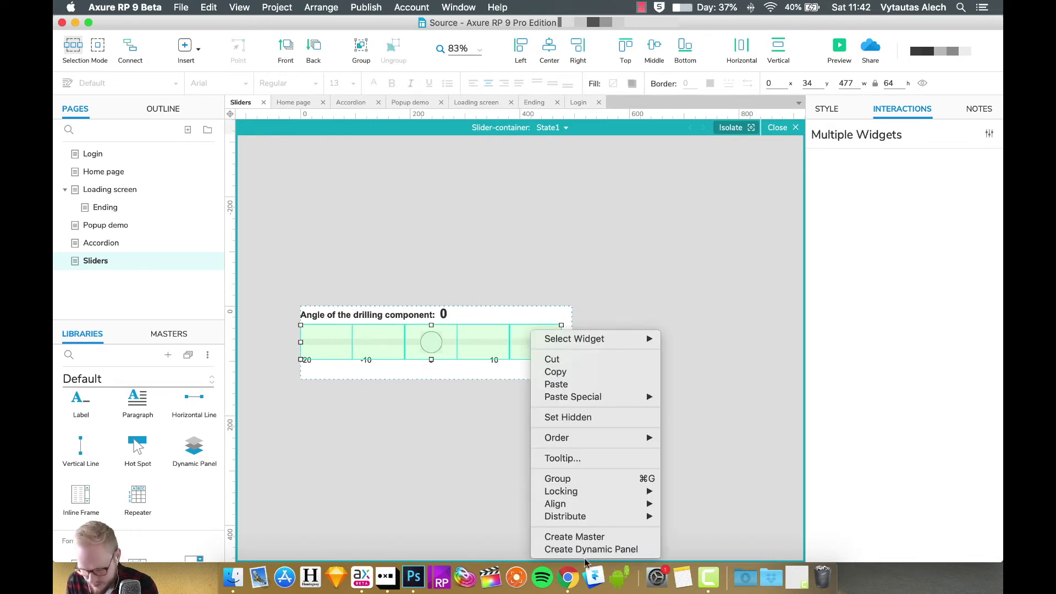
mouse_move(576, 496)
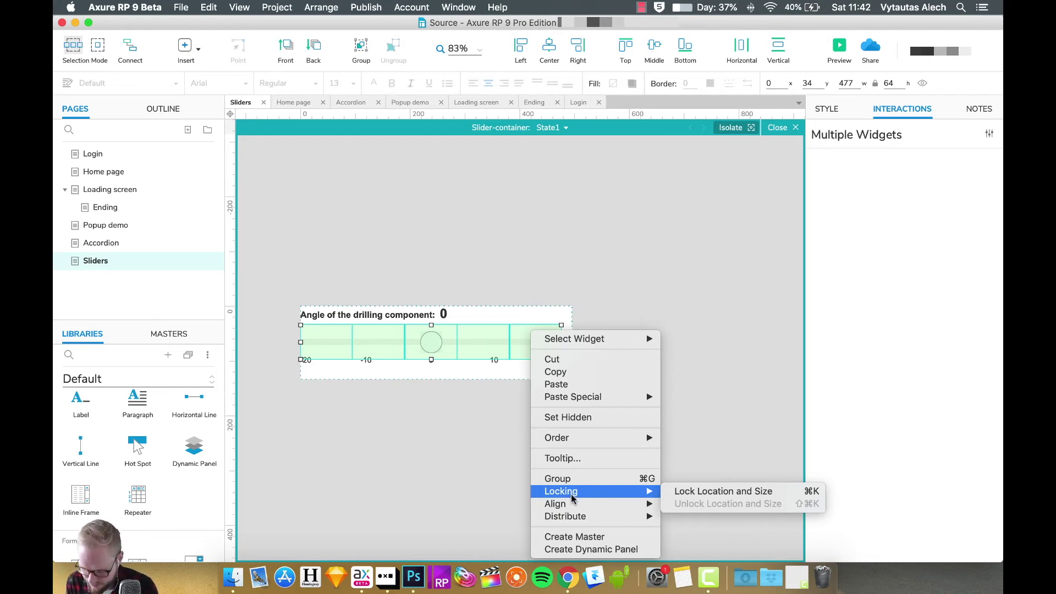
click(483, 347)
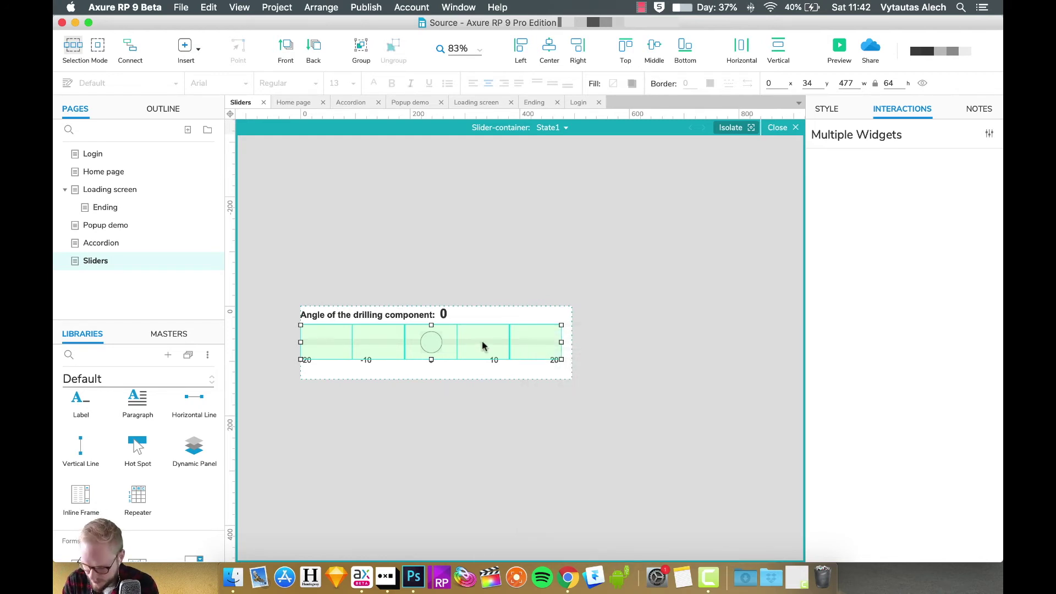
key(super+bracketleft)
key(super+bracketleft)
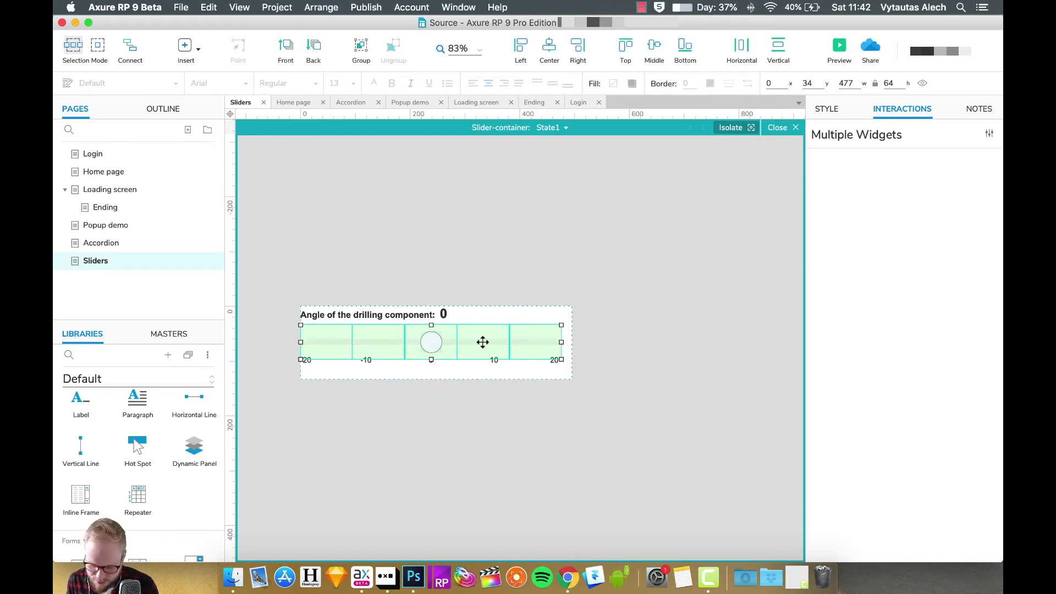
click(480, 432)
Step: Start naming the two left hot spots with the values 20 and 10
click(531, 342)
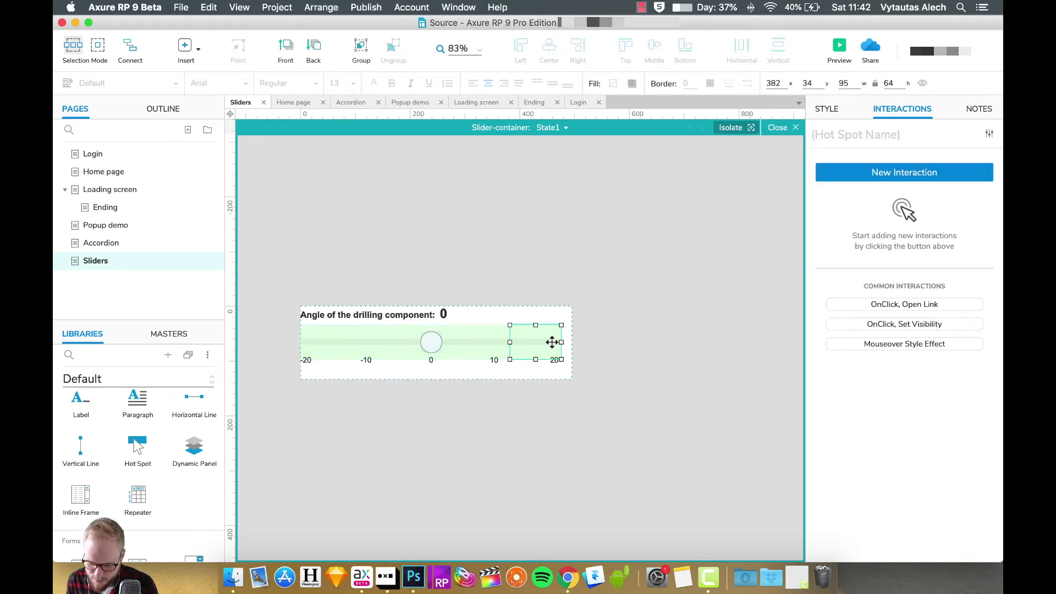
click(432, 346)
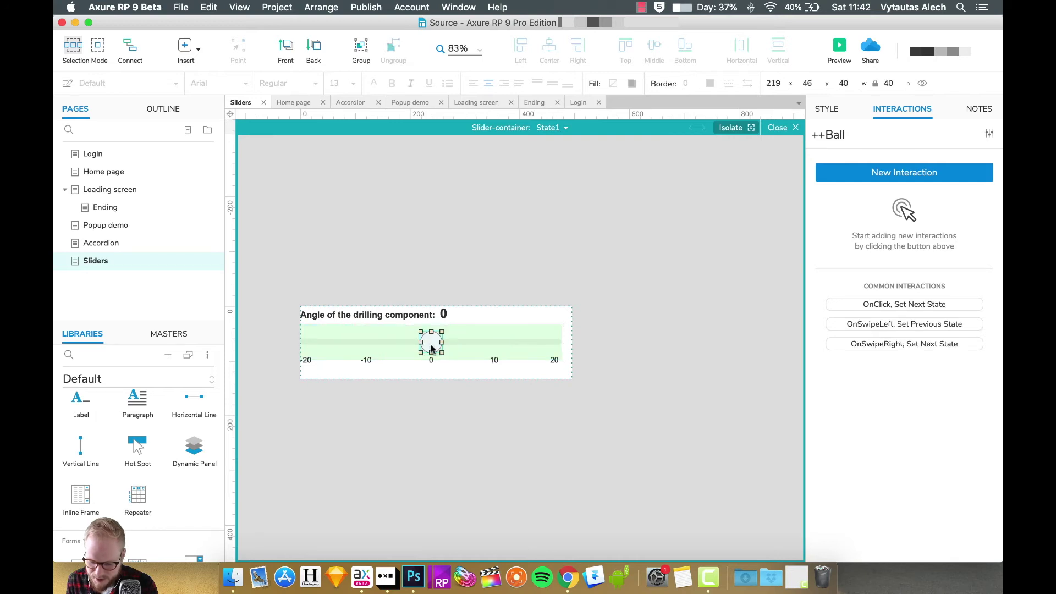
click(468, 460)
click(469, 342)
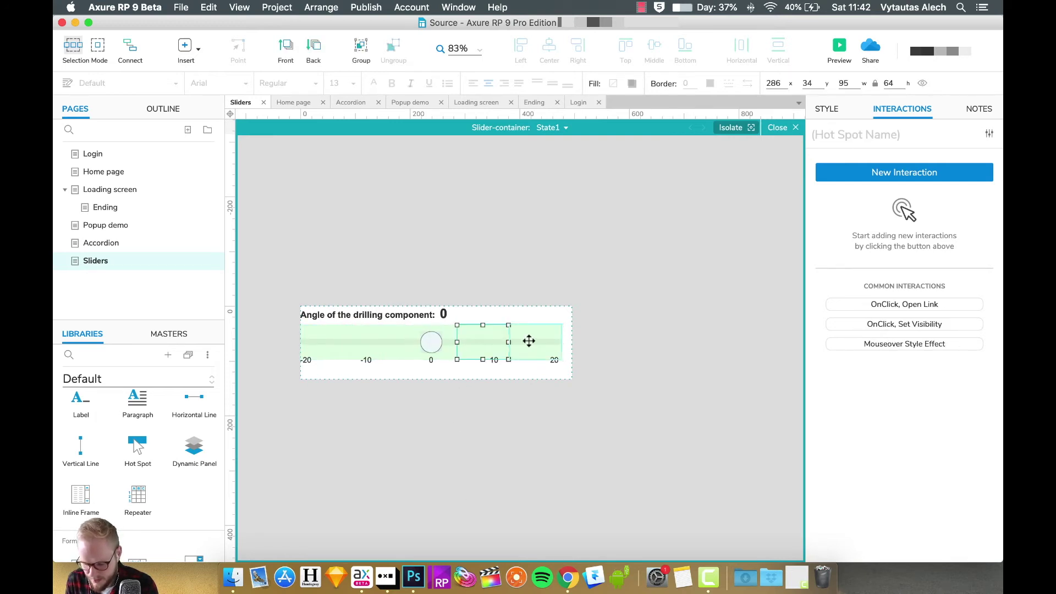
click(528, 341)
click(495, 342)
click(330, 342)
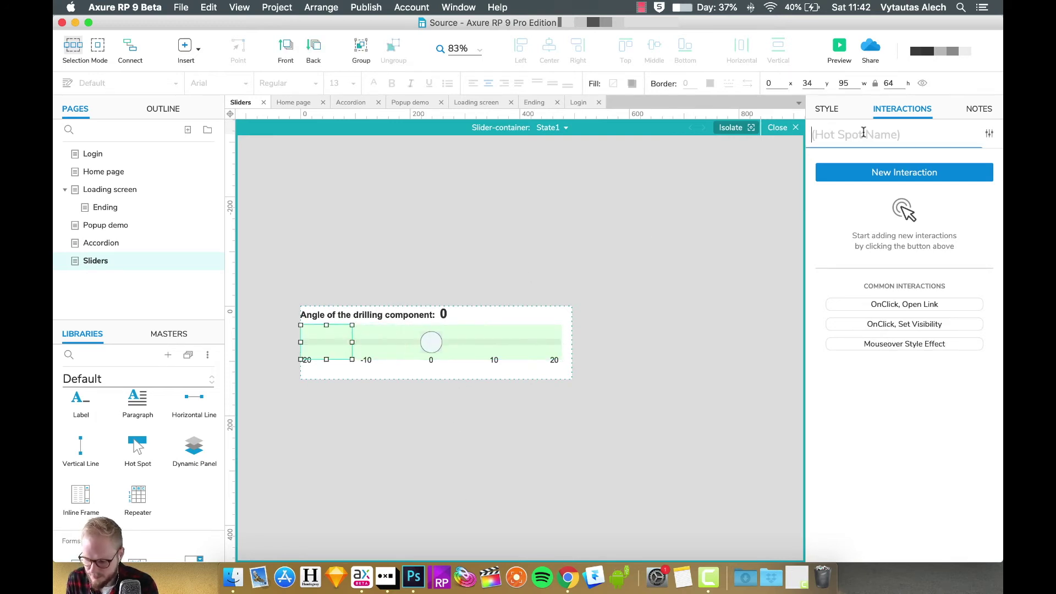
text(2)
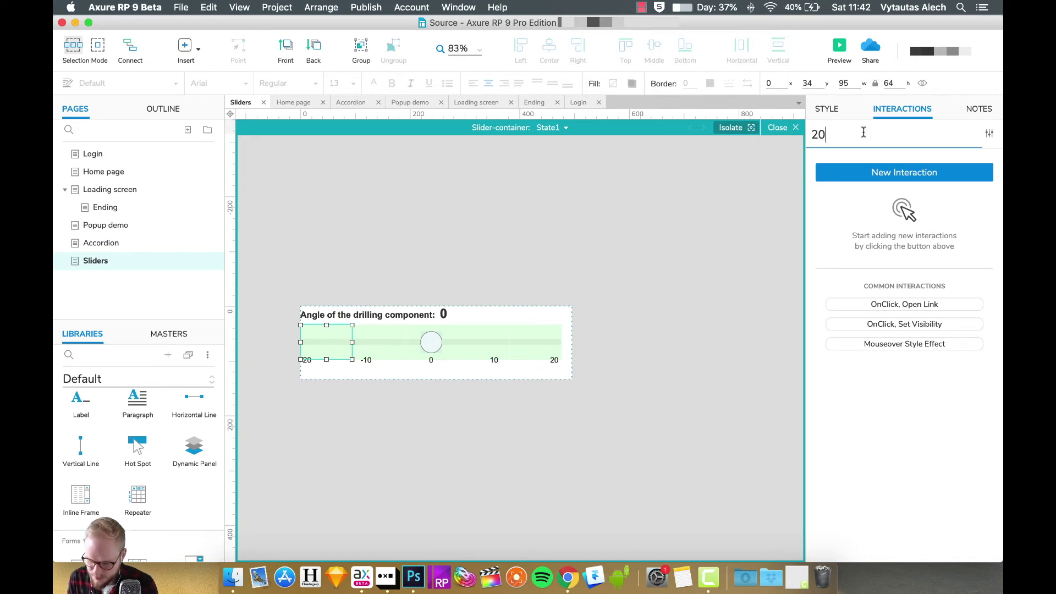
text(0)
click(362, 338)
click(854, 132)
text(10)
Step: Correct the left hot spots' names to the negative values -20 and -10
click(327, 338)
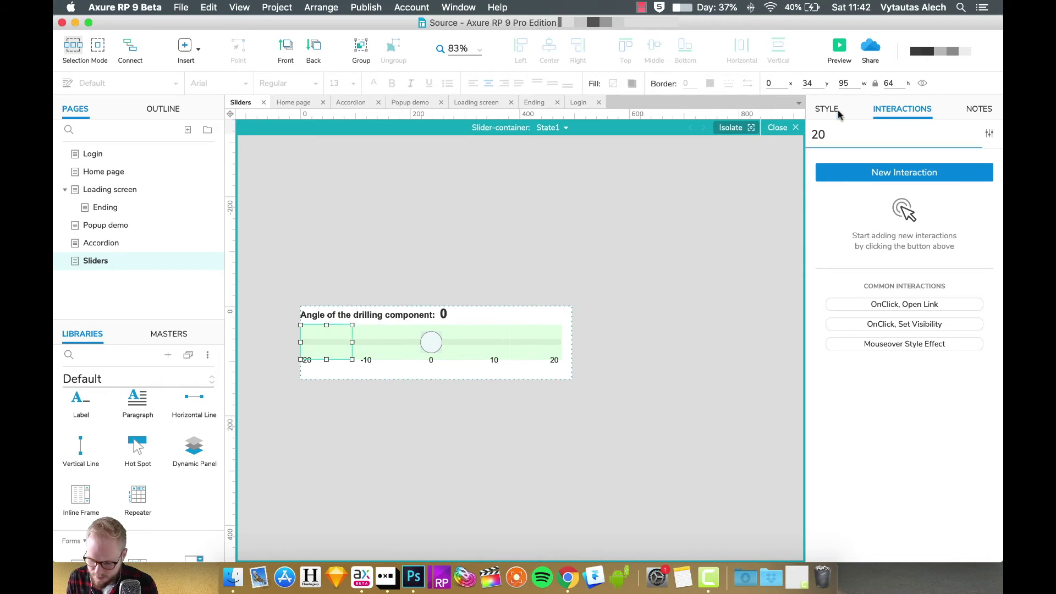
click(811, 135)
text(-)
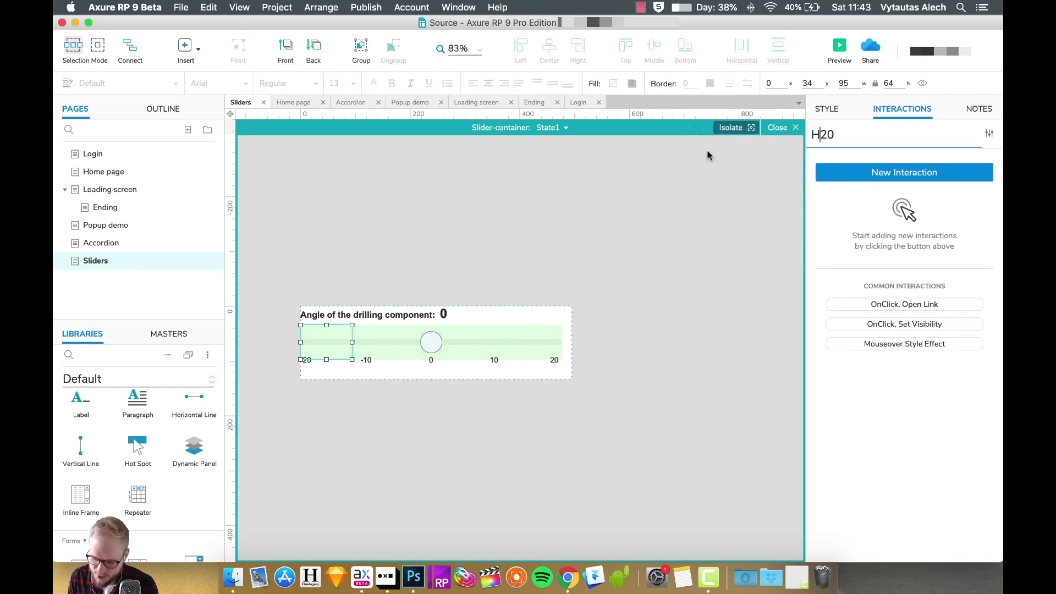
click(370, 348)
click(812, 134)
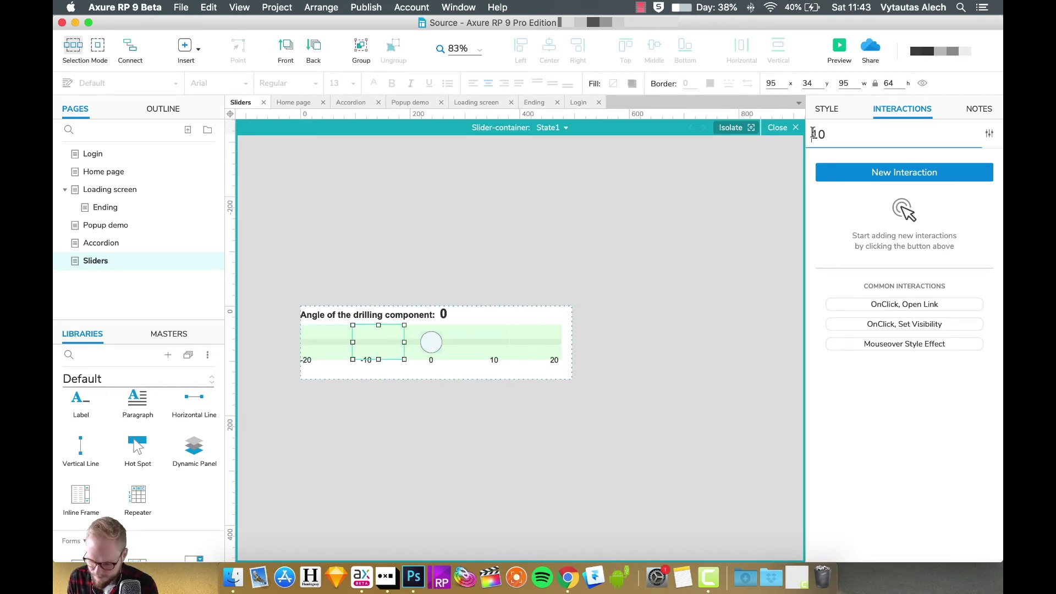
text(-)
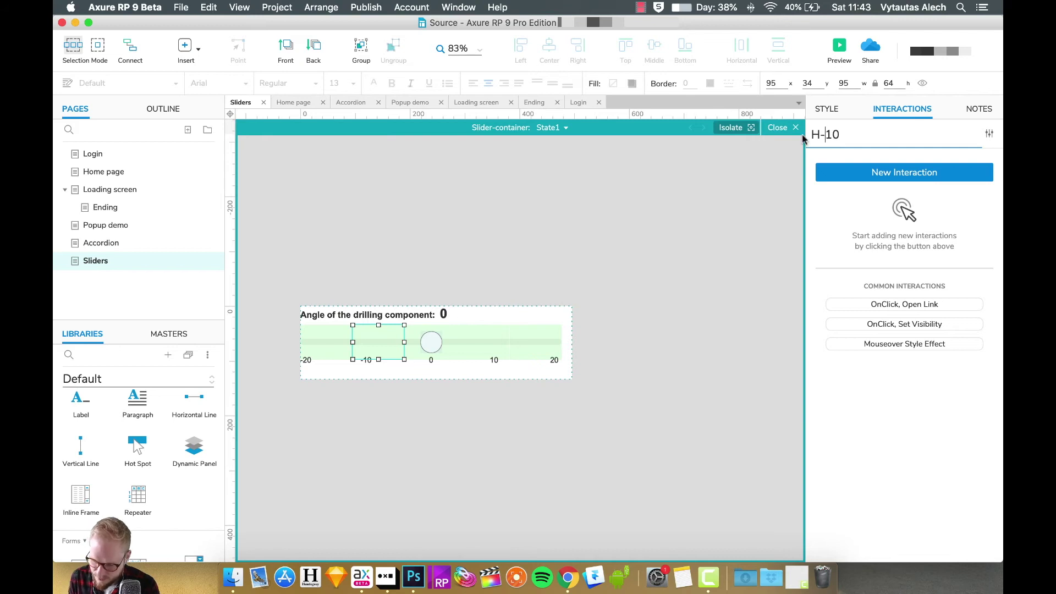
click(318, 347)
text(-)
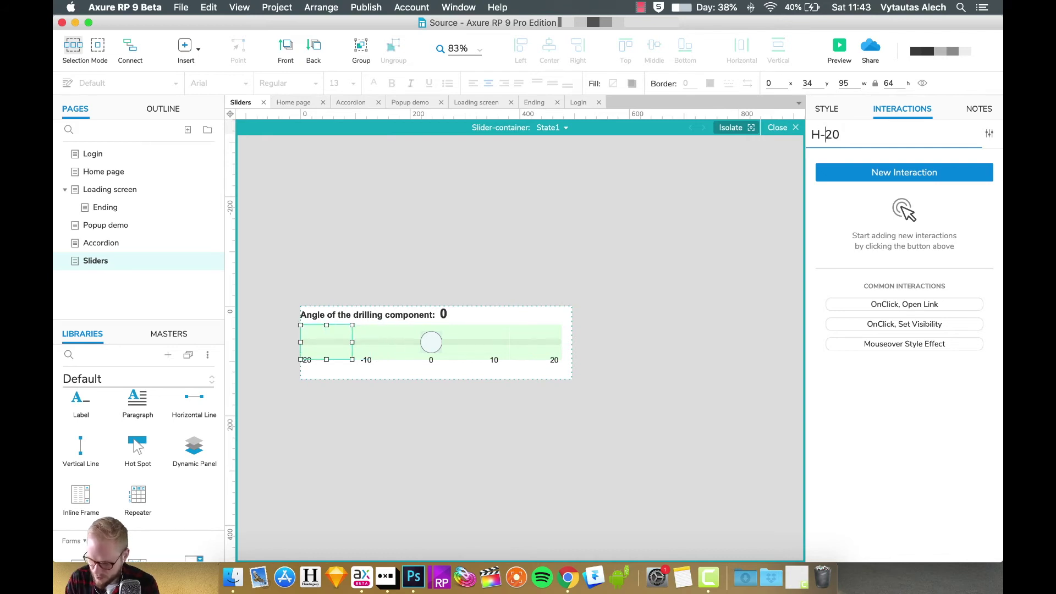
Step: Add the H prefix to the right hot spots' names, making the rightmost one H20
click(415, 348)
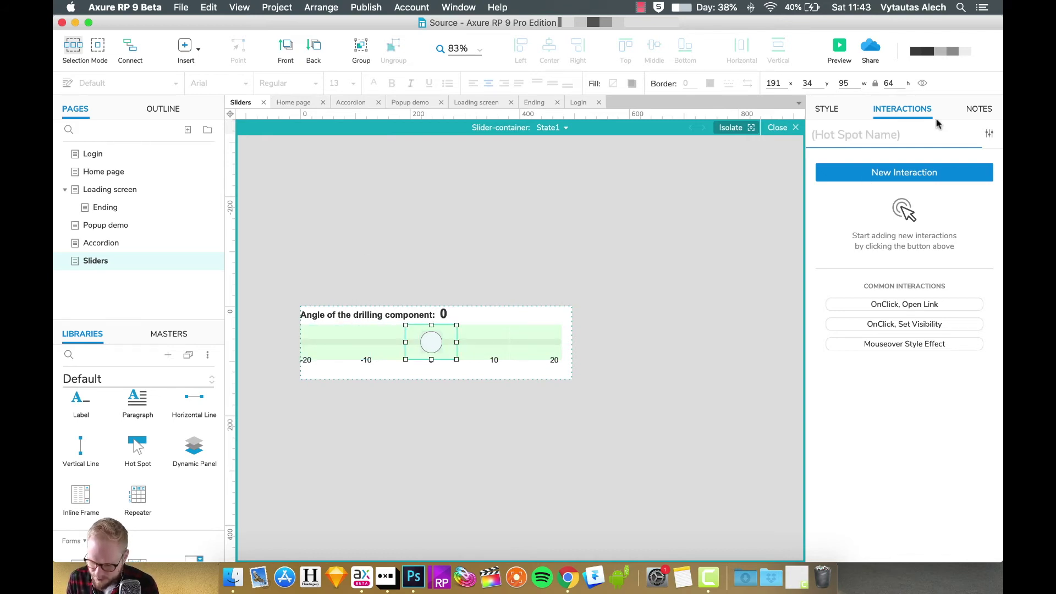
click(483, 342)
text(H10)
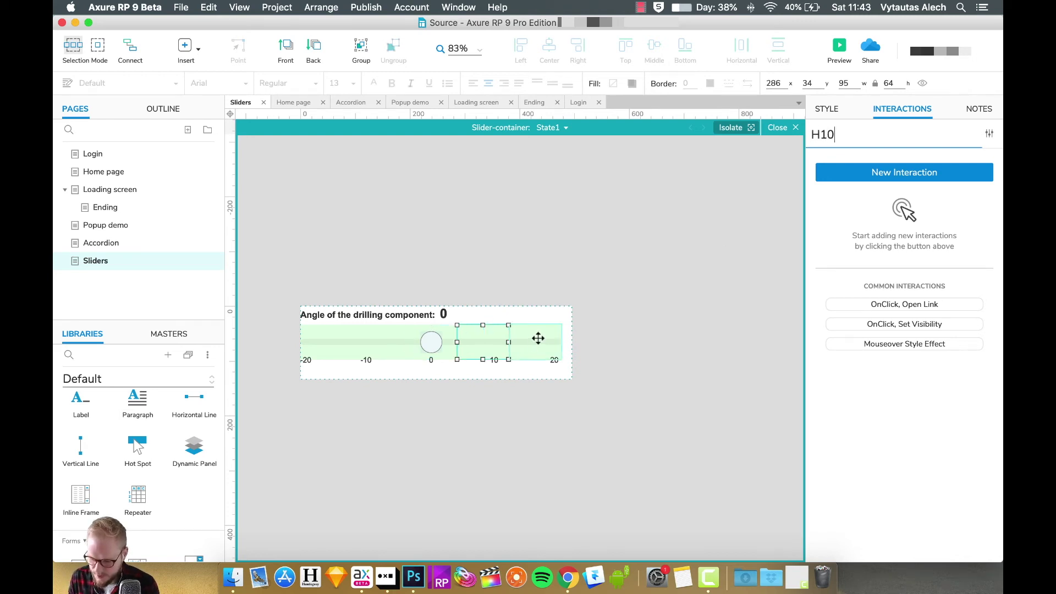
click(537, 338)
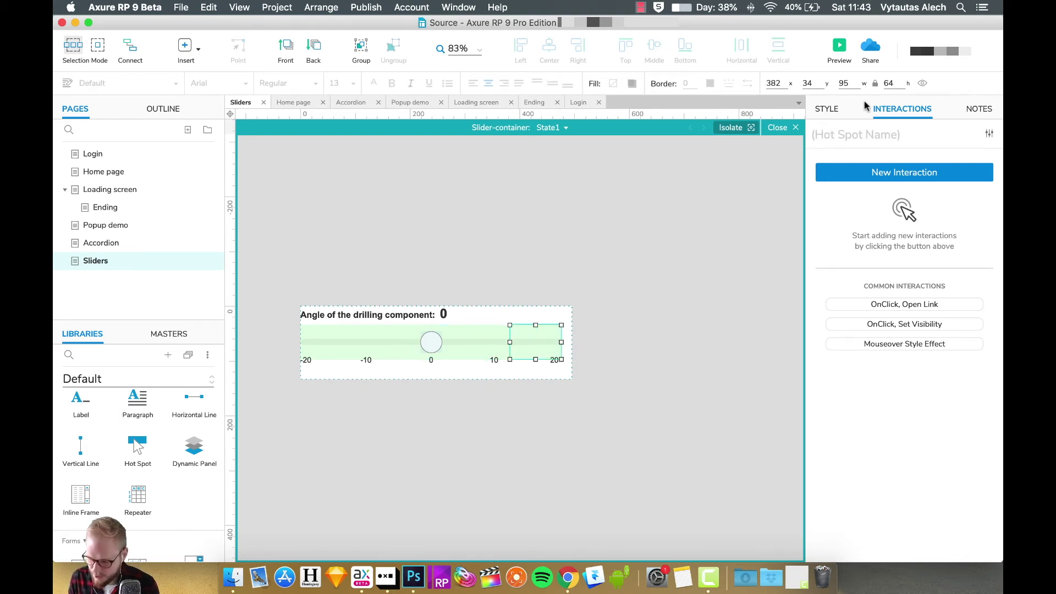
click(976, 135)
text(H20)
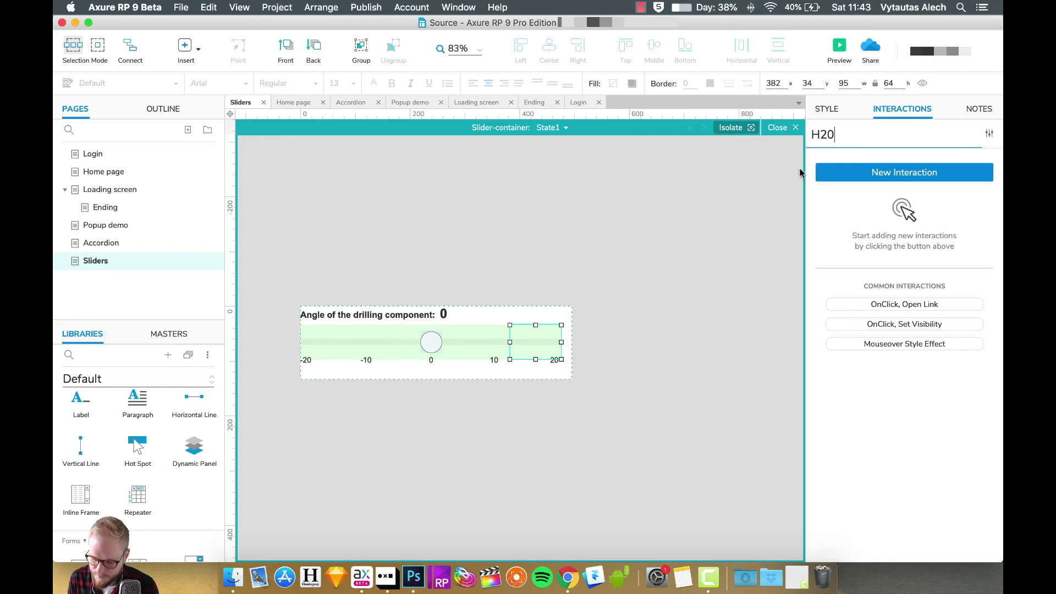
click(539, 411)
click(431, 341)
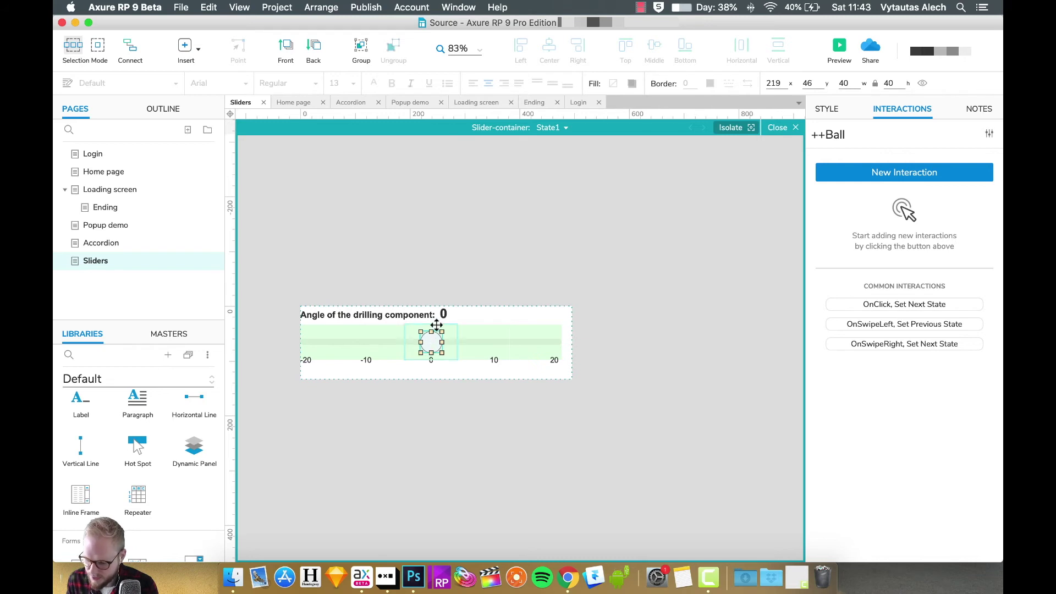
Step: Add an OnDrag Move action moving This Widget With Drag x, Animate None, showing More Options
click(923, 173)
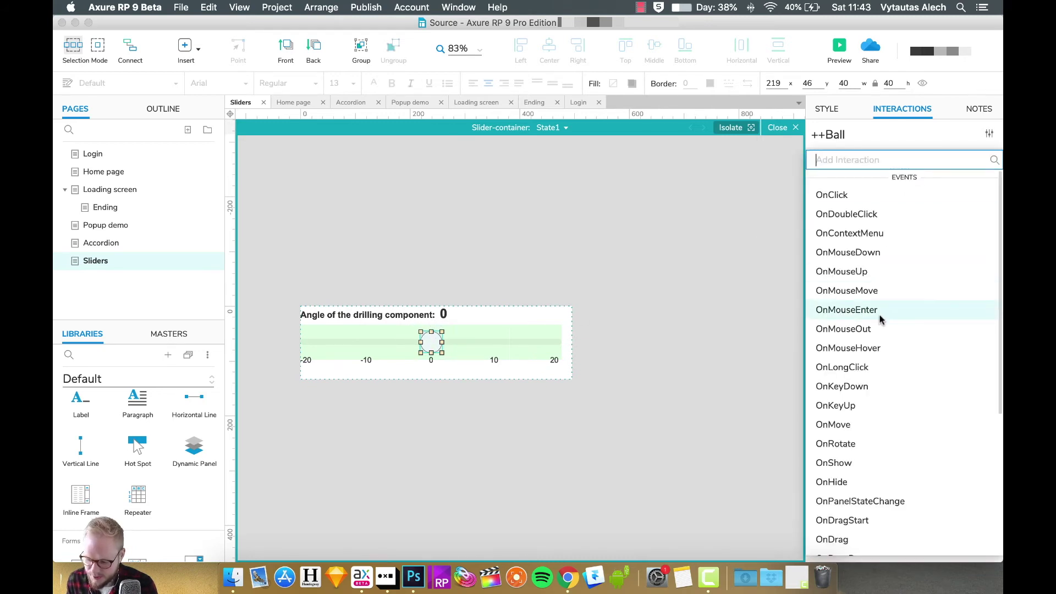
scroll(880, 319, down, 5)
click(842, 462)
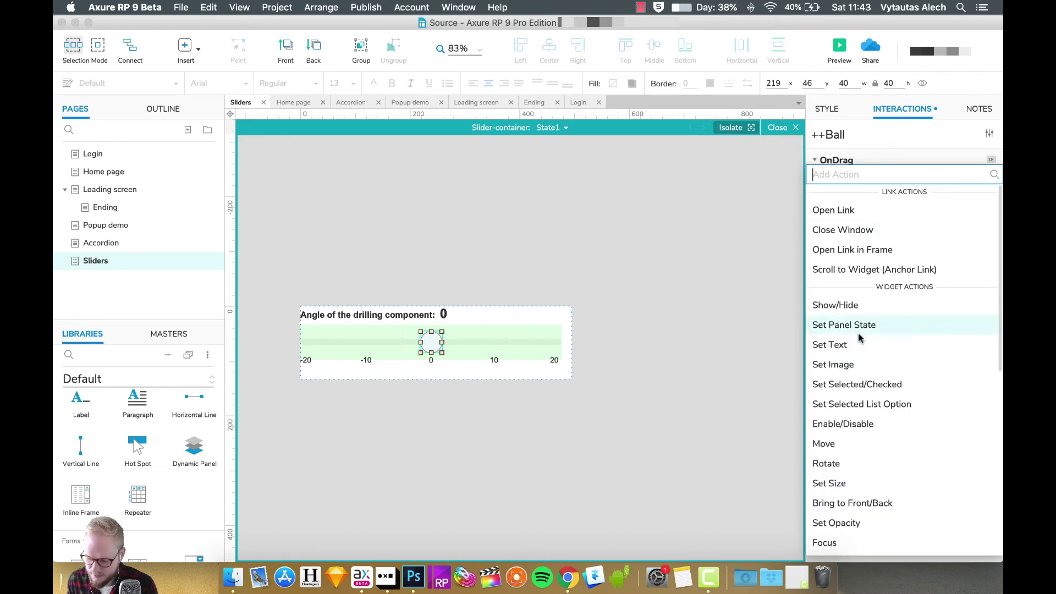
click(824, 443)
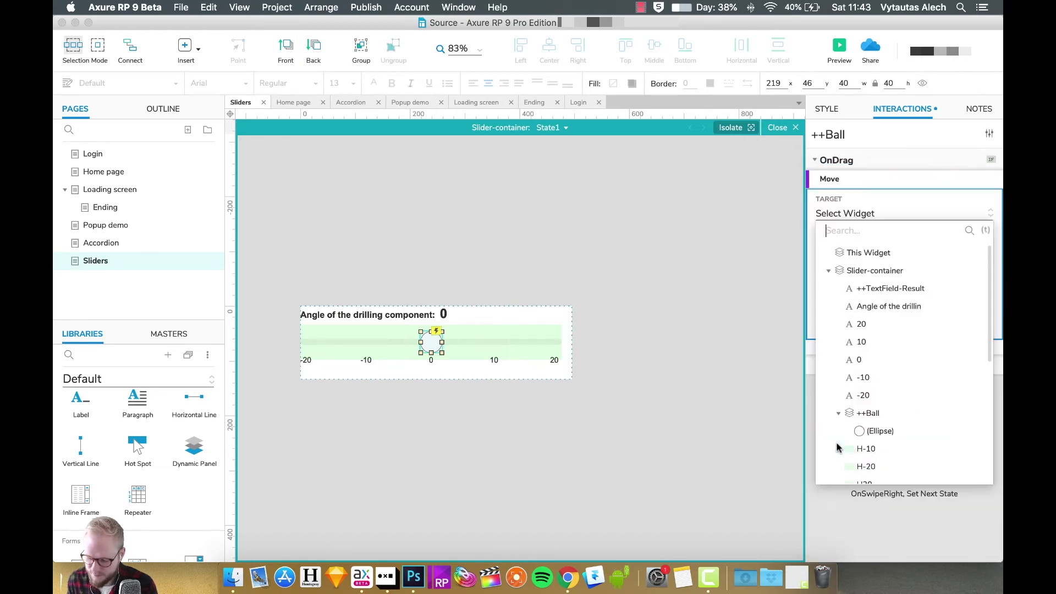
click(869, 254)
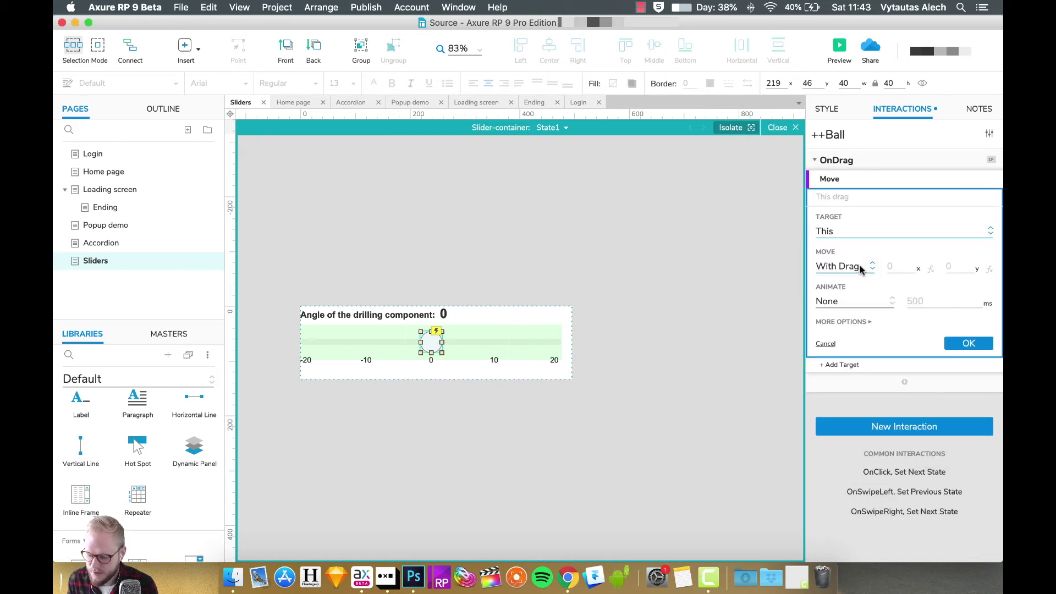
click(858, 268)
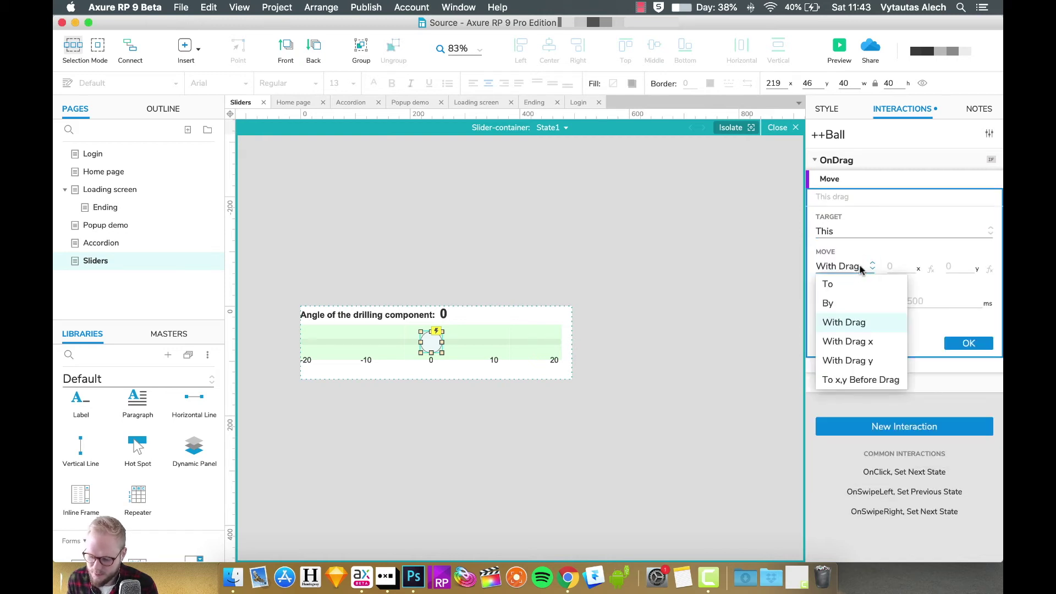
click(864, 343)
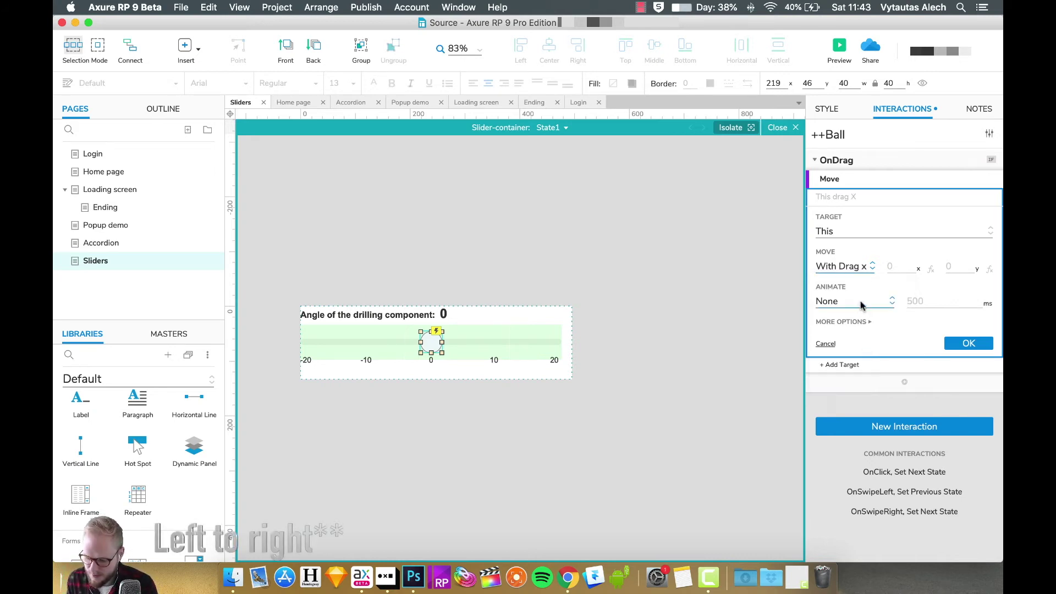
click(861, 303)
click(858, 321)
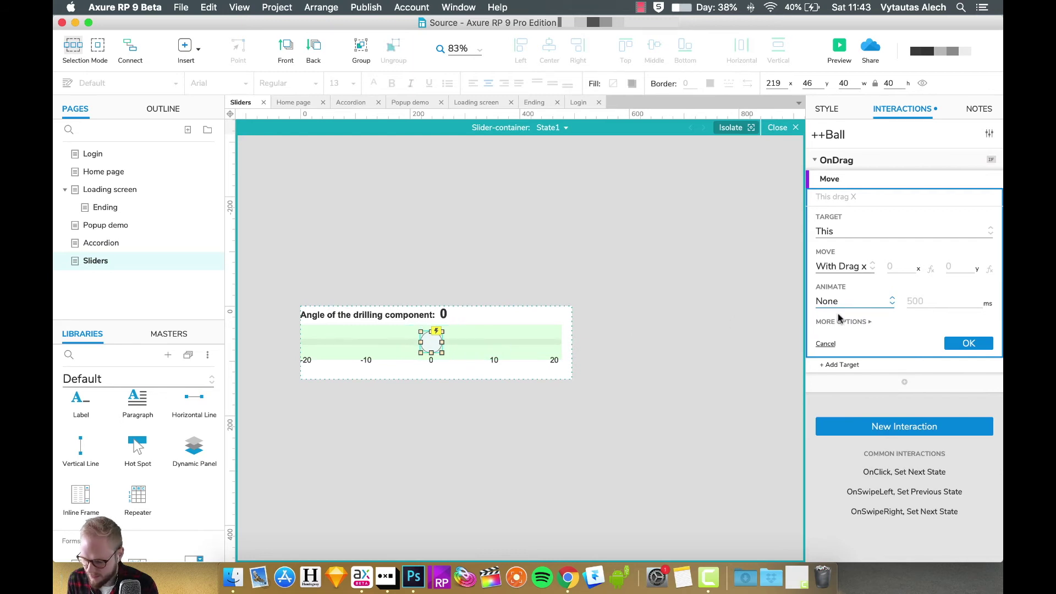
click(853, 322)
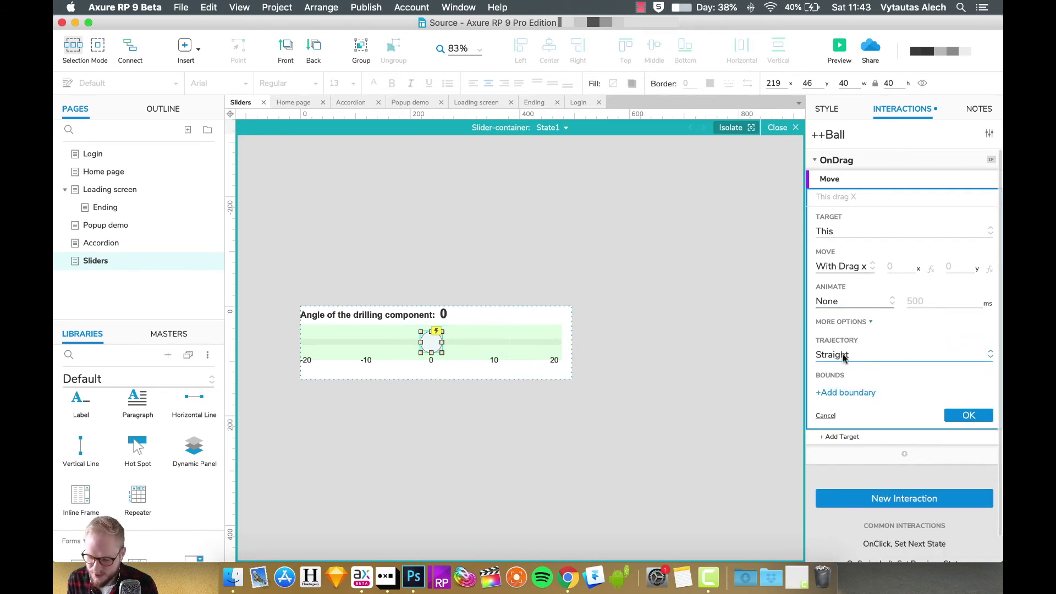
Step: Add a drag boundary on the Ball: left is greater than 0
click(853, 394)
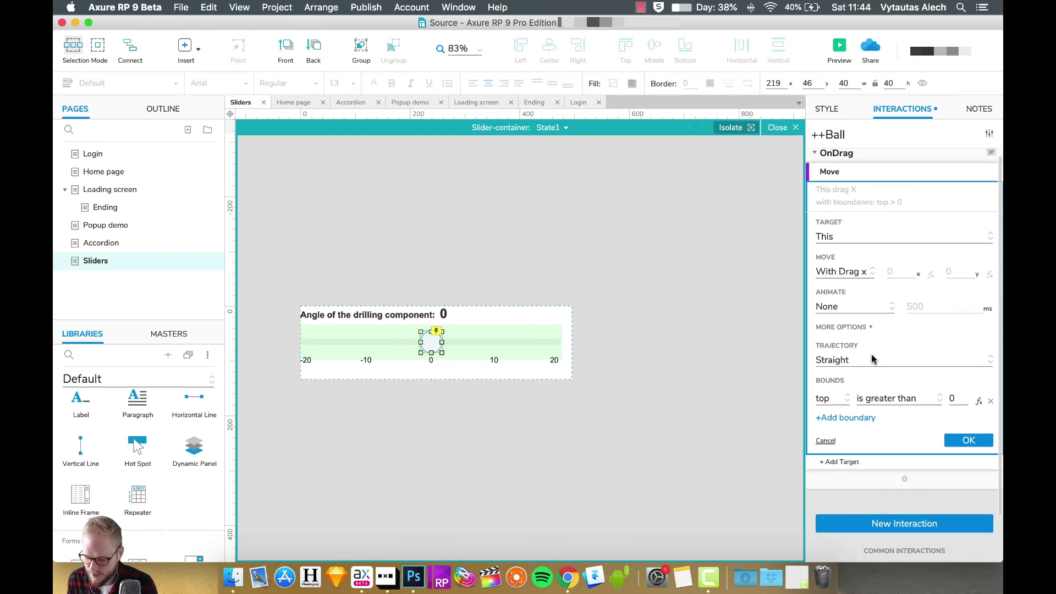
click(831, 397)
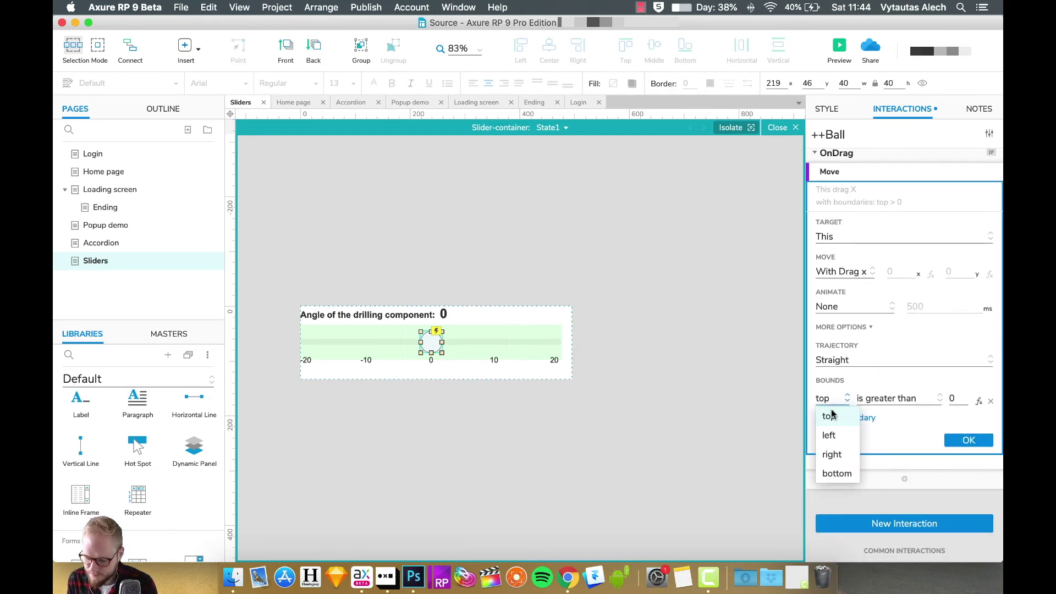
click(841, 436)
click(922, 406)
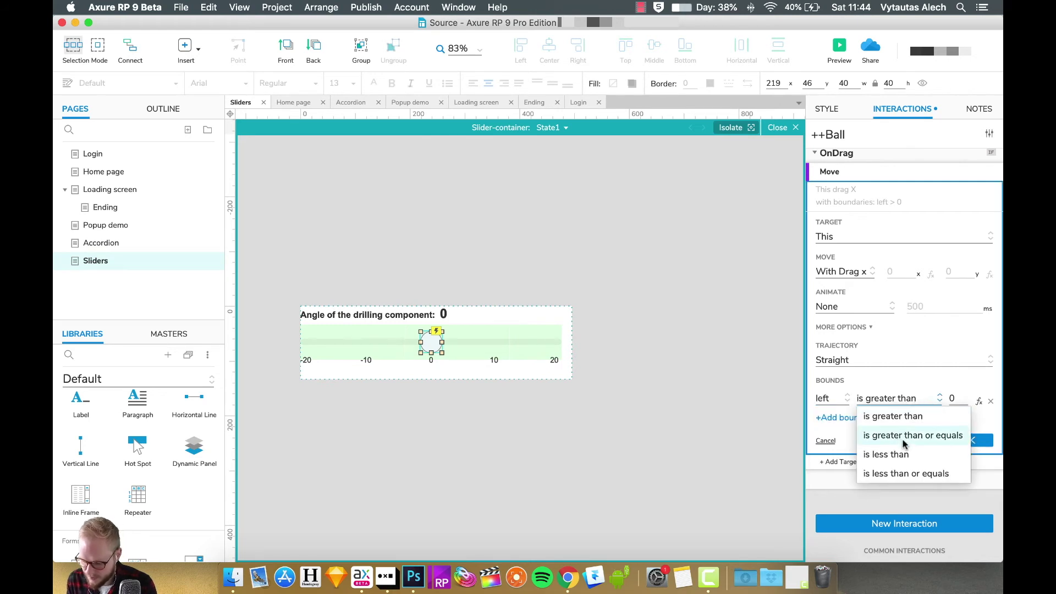
click(929, 420)
Step: Check the H-20 and H20 hotspots, then reopen the Ball's drag Move bounds
click(306, 334)
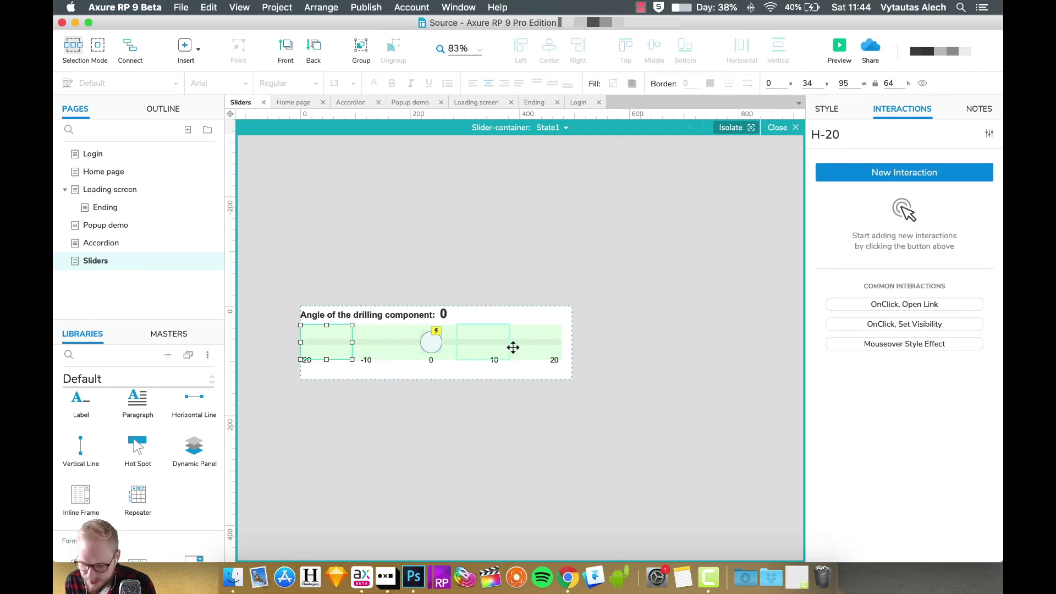
click(534, 342)
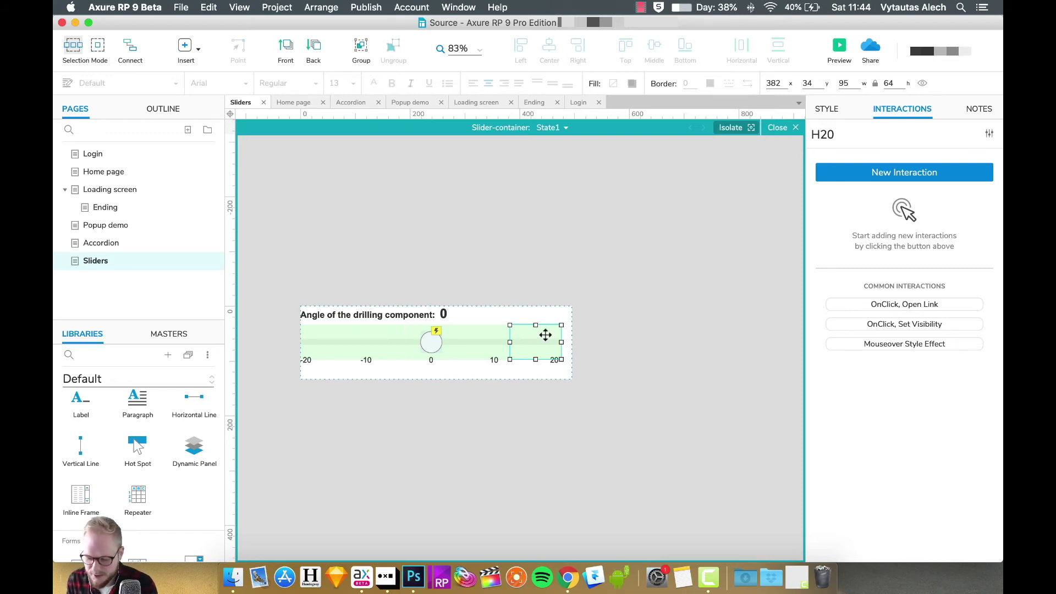
click(431, 340)
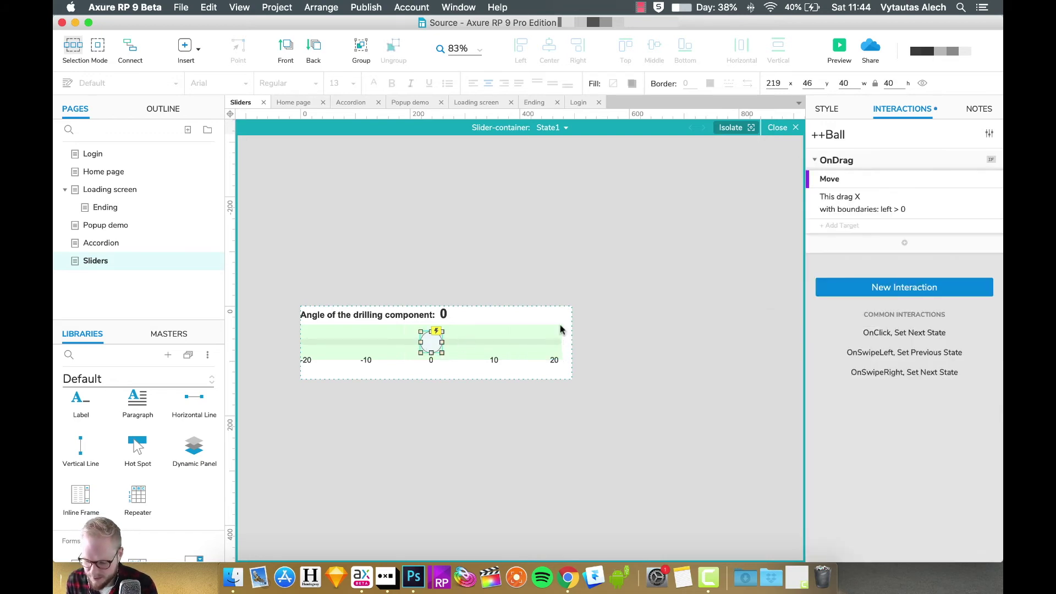
click(886, 213)
click(853, 336)
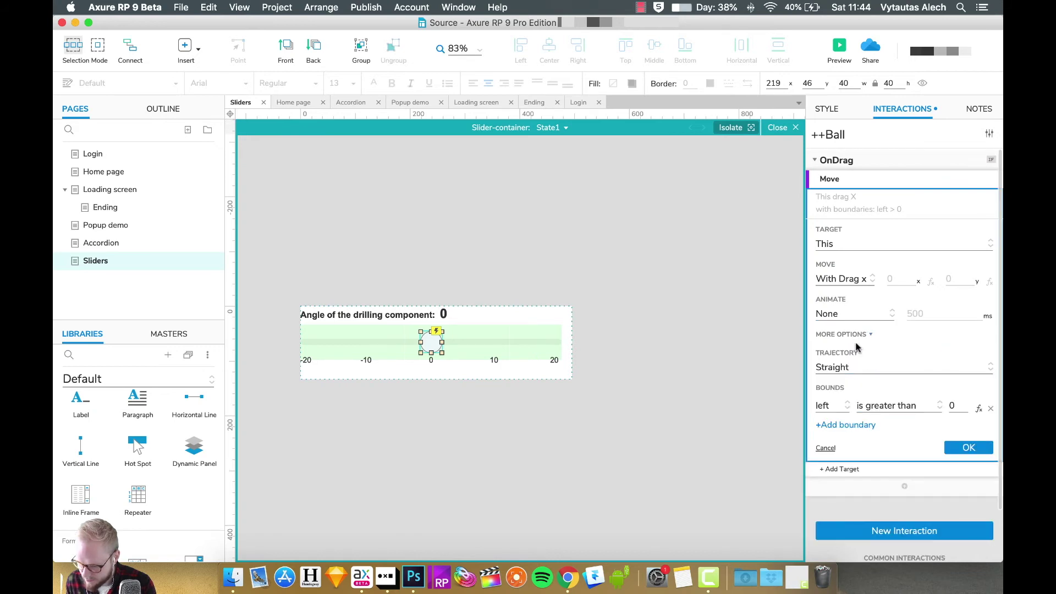
Step: Add a second boundary, right is less than 400, confirm it, and preview the prototype
click(858, 425)
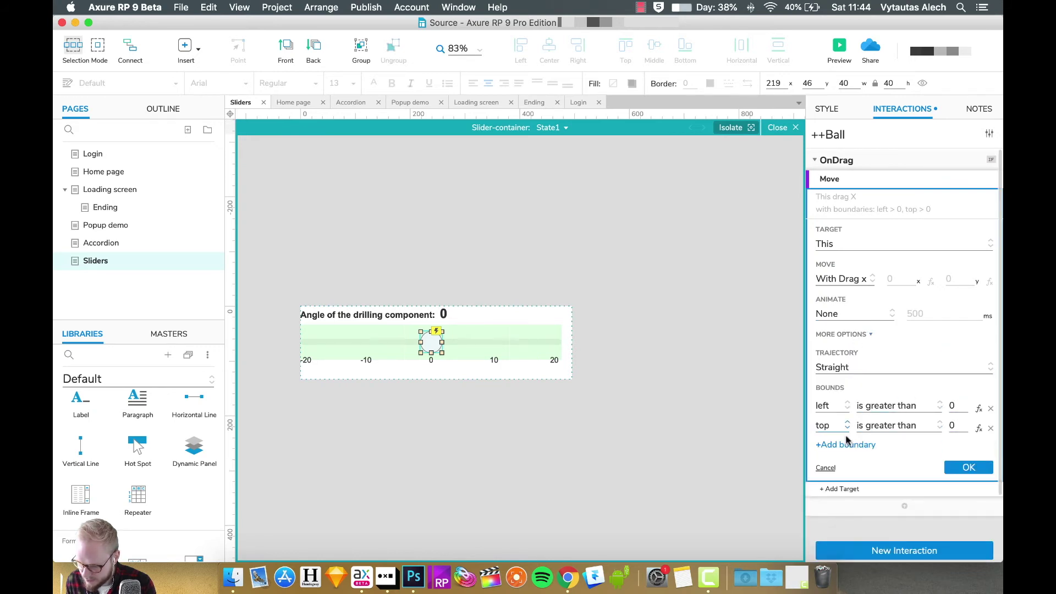
click(832, 426)
click(840, 479)
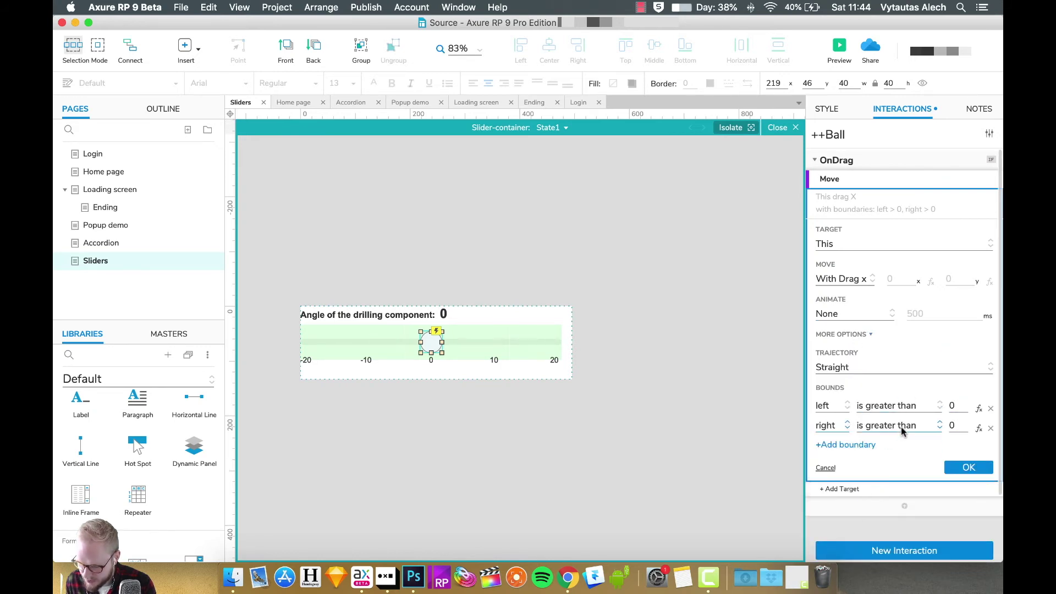
click(901, 427)
click(907, 482)
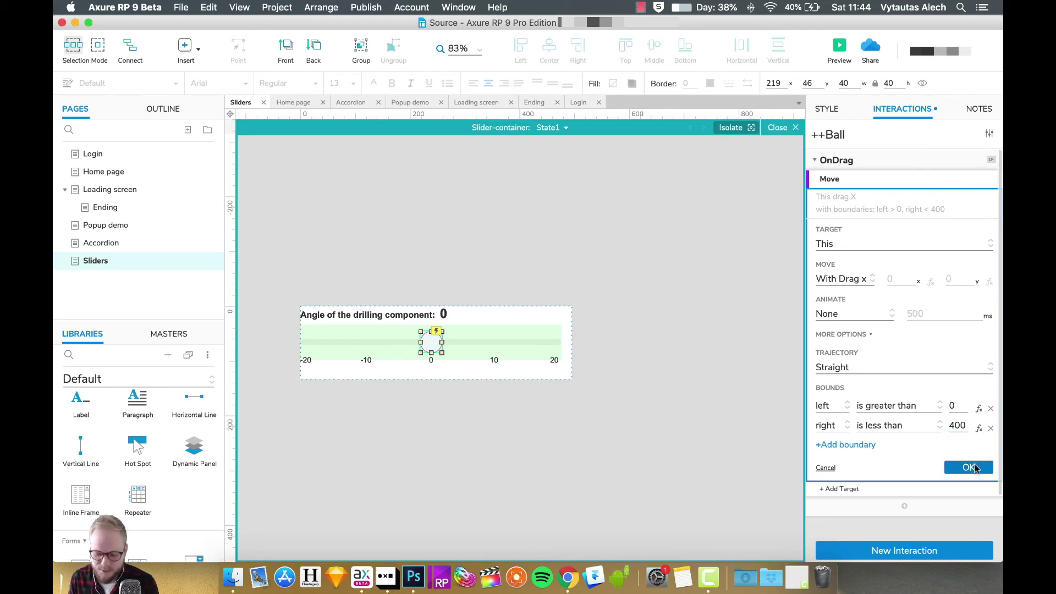
click(969, 467)
click(840, 47)
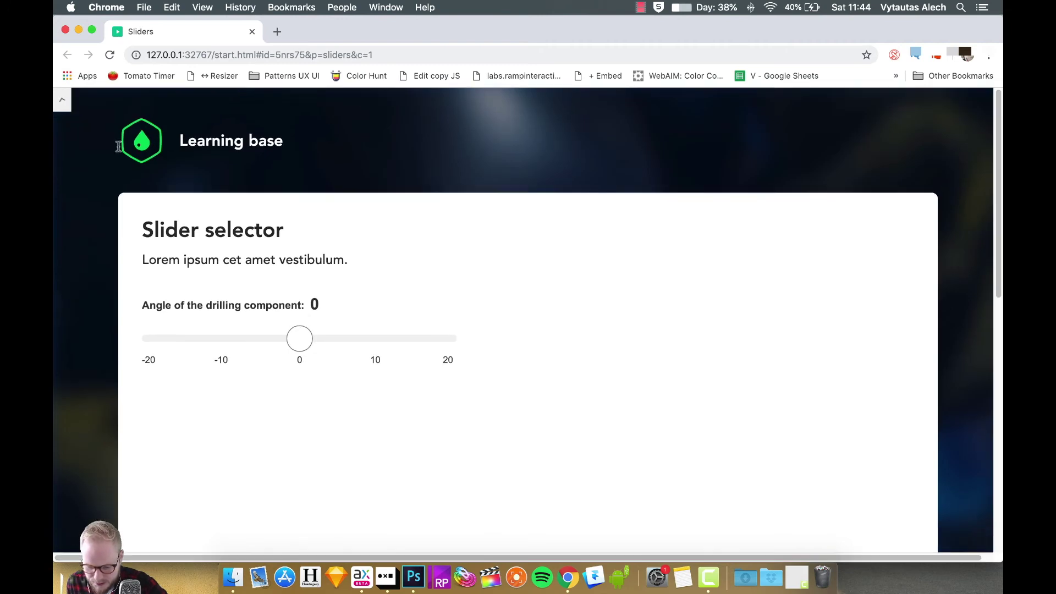
Step: In the preview, drag the ball toward 10 and then to the -20 end
drag(302, 342, 461, 345)
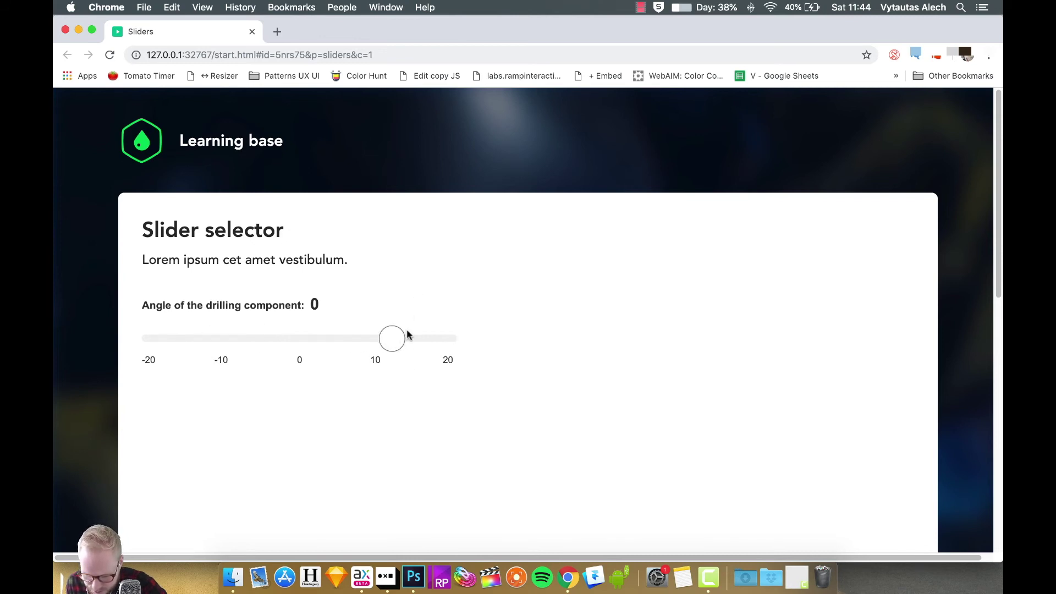
drag(427, 342, 123, 353)
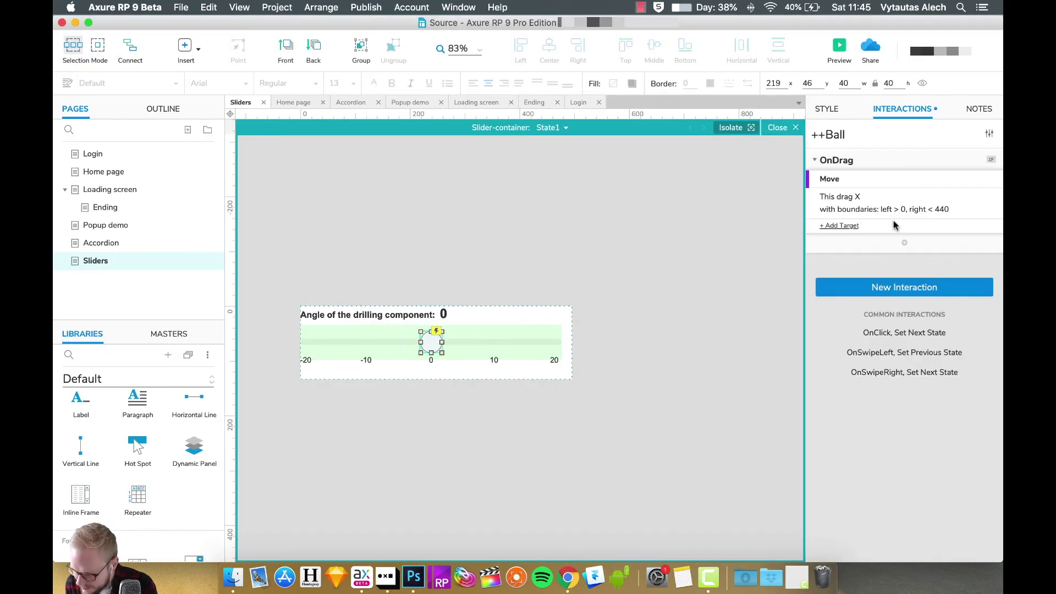
click(891, 210)
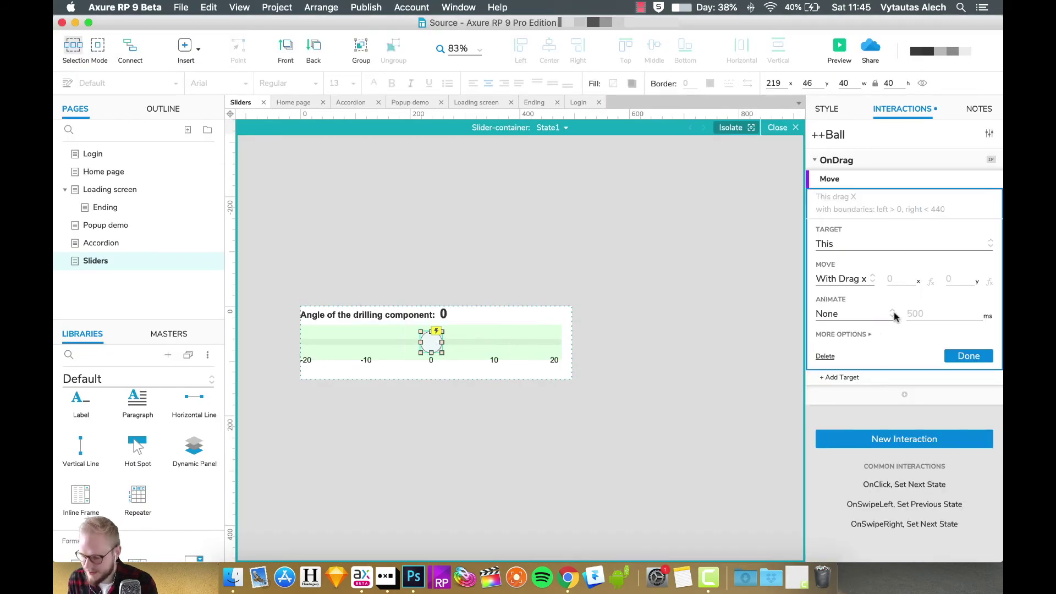
Step: Change the right drag bound from 440 to 470 and test the preview
click(835, 335)
double_click(963, 425)
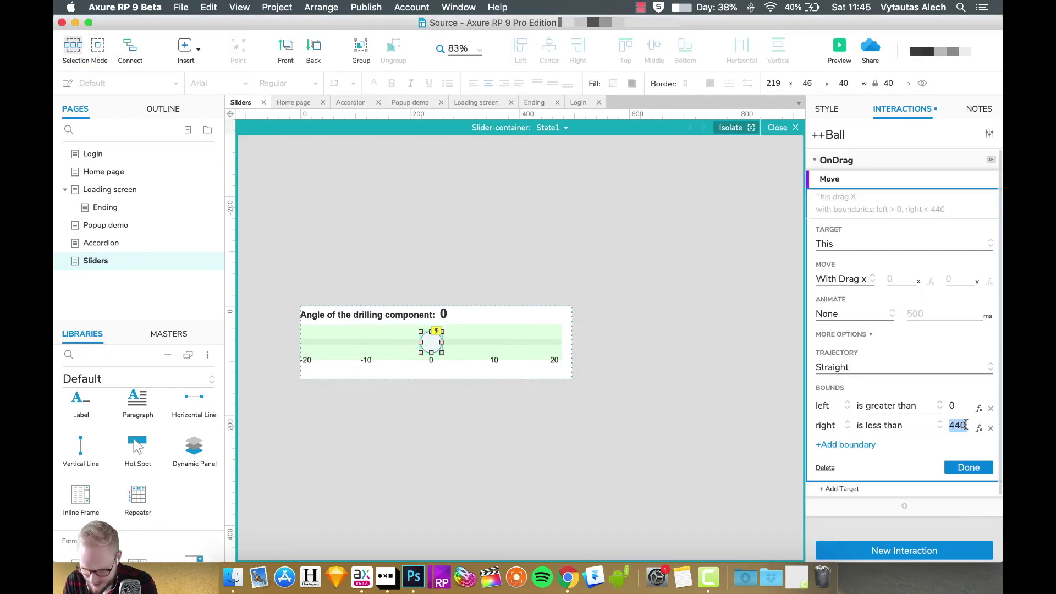
text(4)
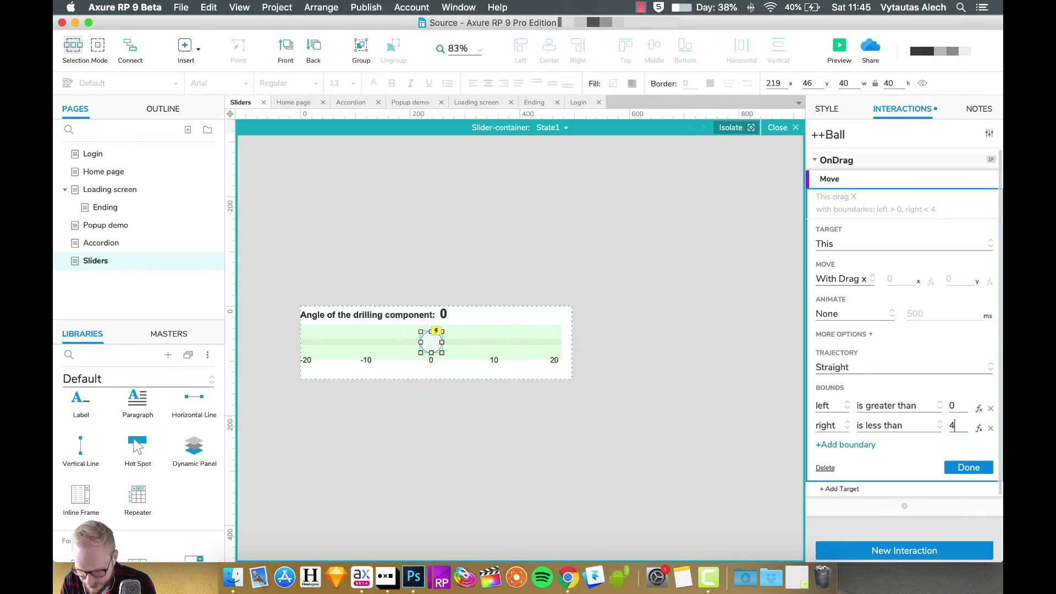
click(968, 466)
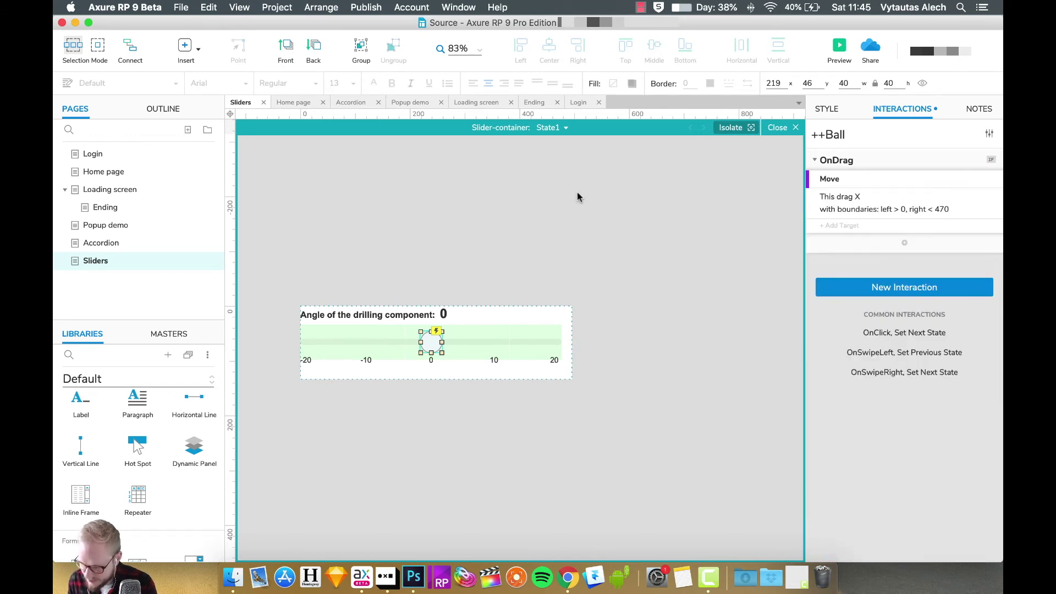
key(Escape)
click(839, 46)
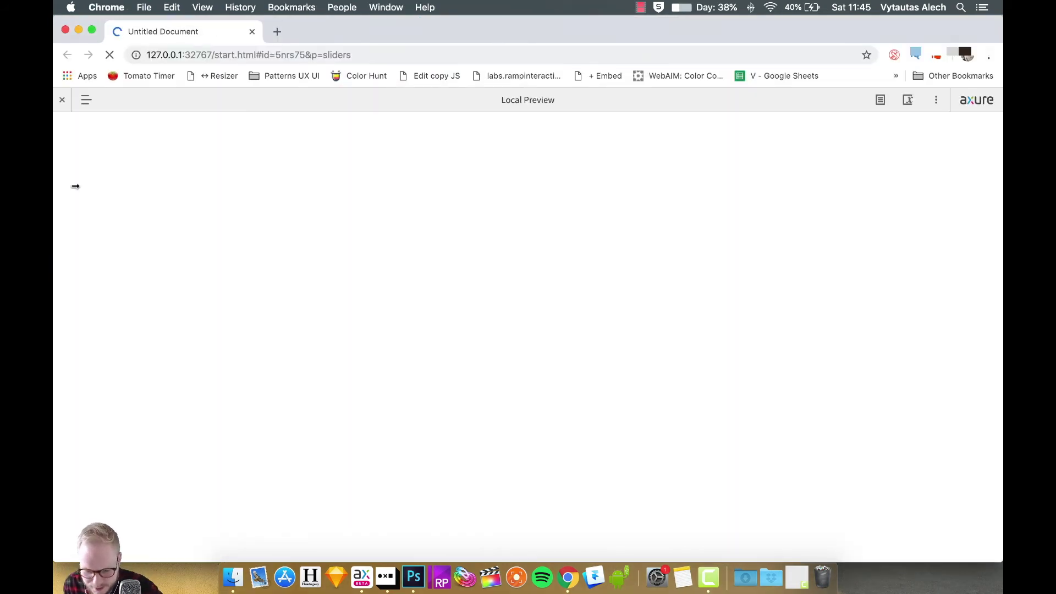
drag(299, 338, 653, 342)
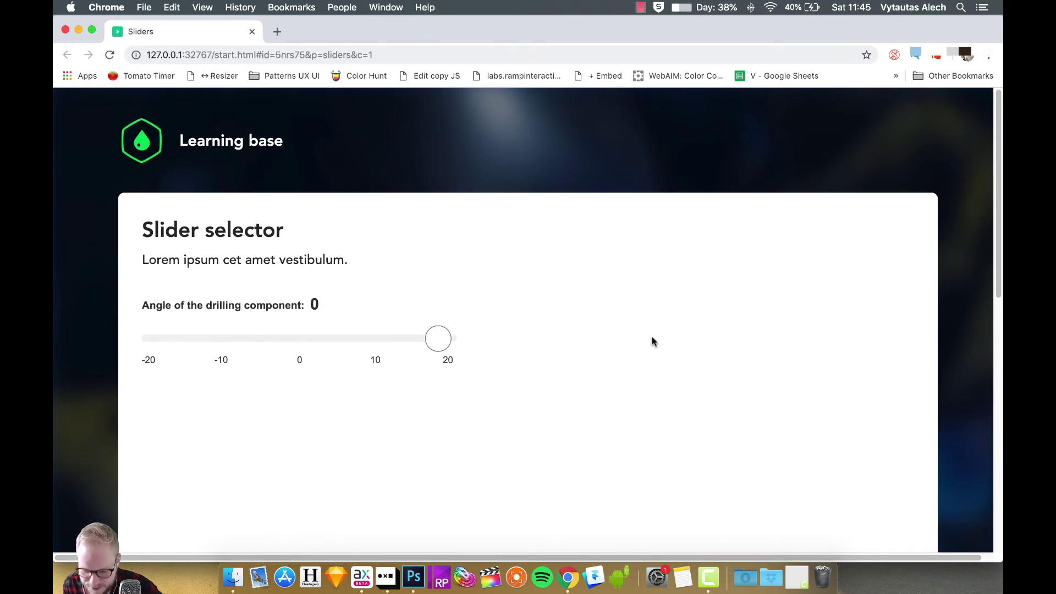
click(251, 32)
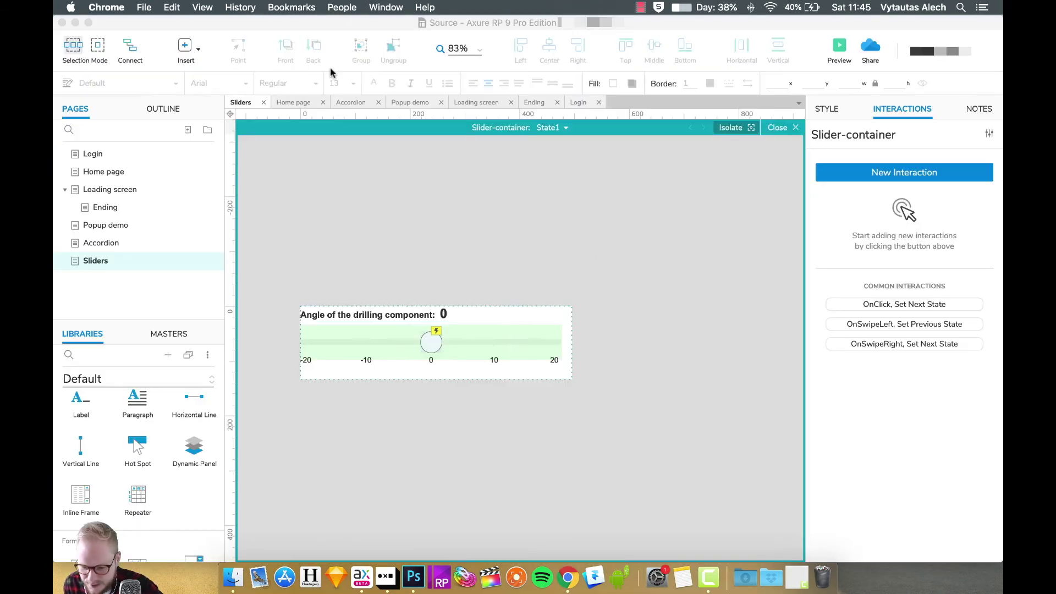
Step: Raise the Ball's right drag bound from 470 to 475 and confirm
click(439, 338)
click(885, 212)
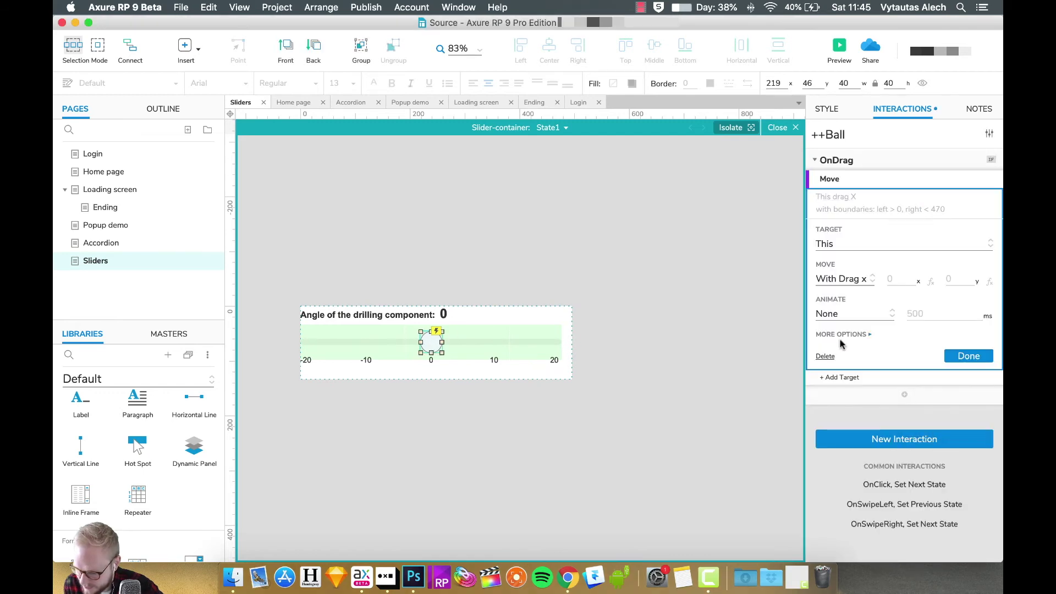
click(841, 335)
double_click(957, 426)
text(47)
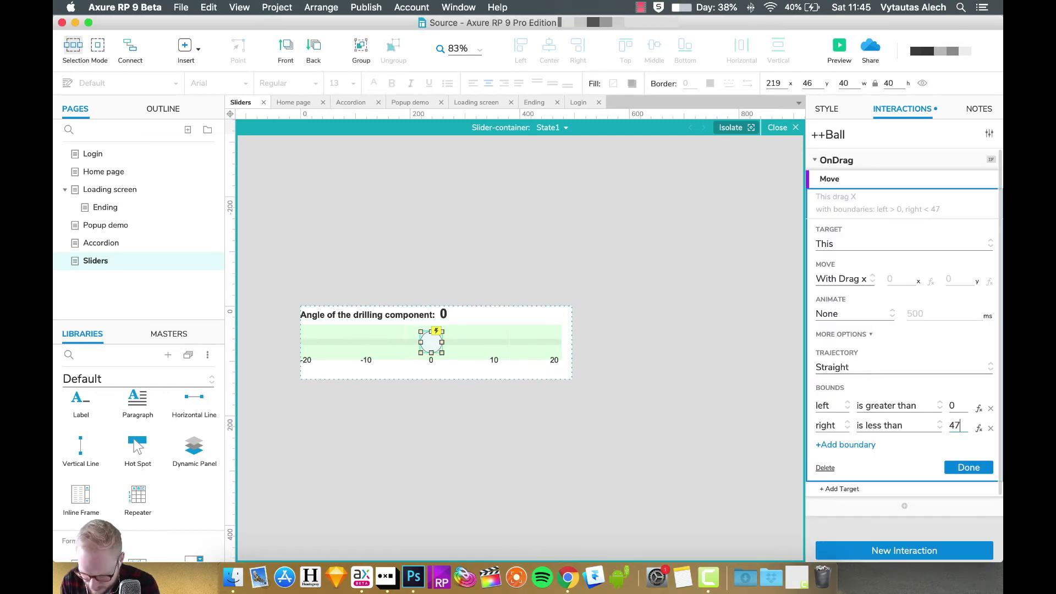
text(5)
click(968, 467)
click(667, 389)
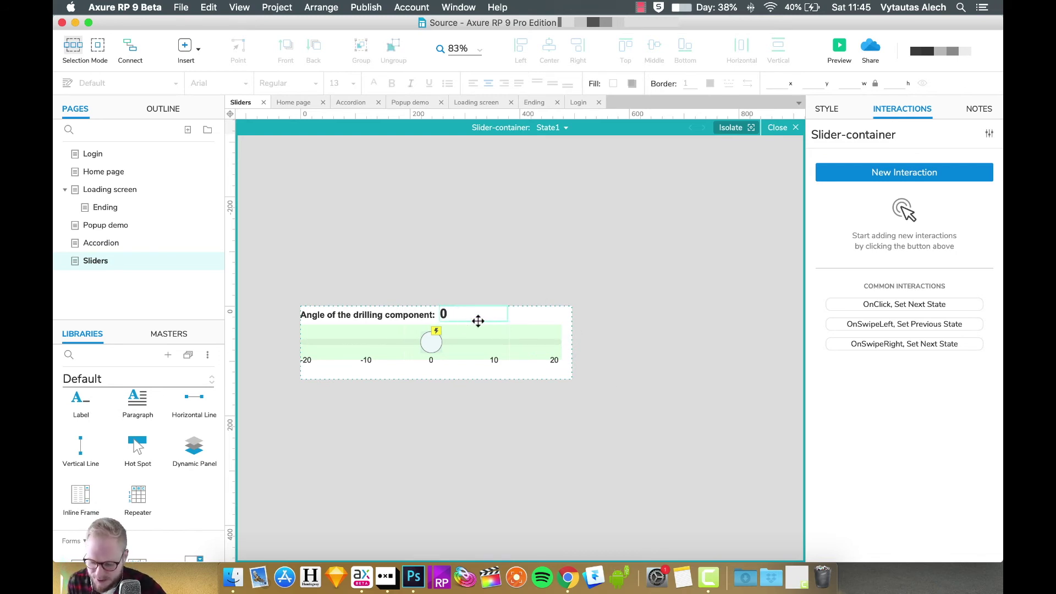
Step: Give Case 1 the condition: area of widget This is over area of widget 0
click(448, 356)
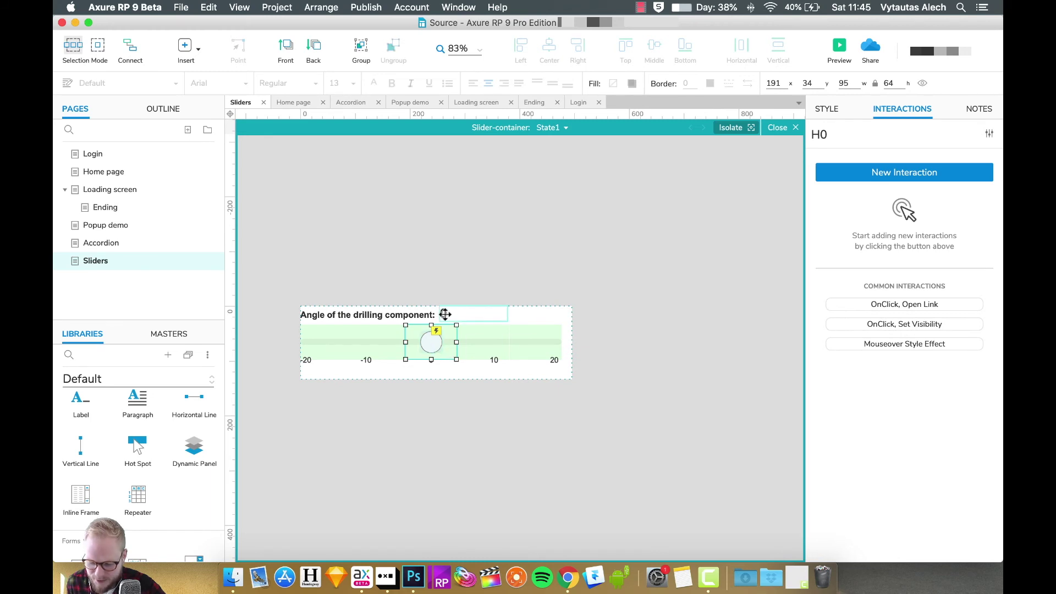
click(459, 415)
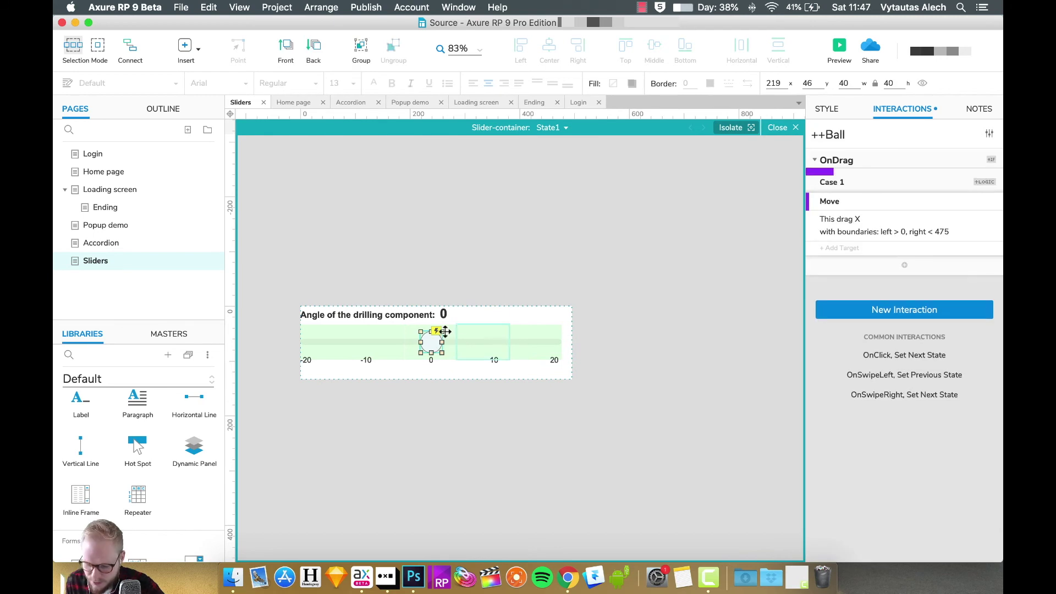
click(991, 182)
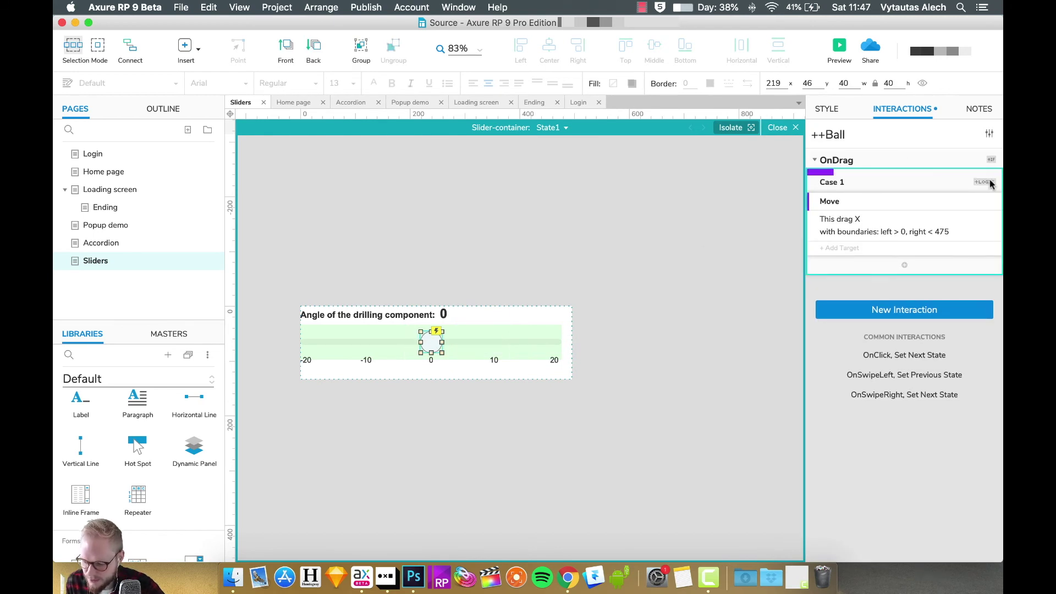
click(991, 182)
drag(373, 144, 557, 33)
click(521, 98)
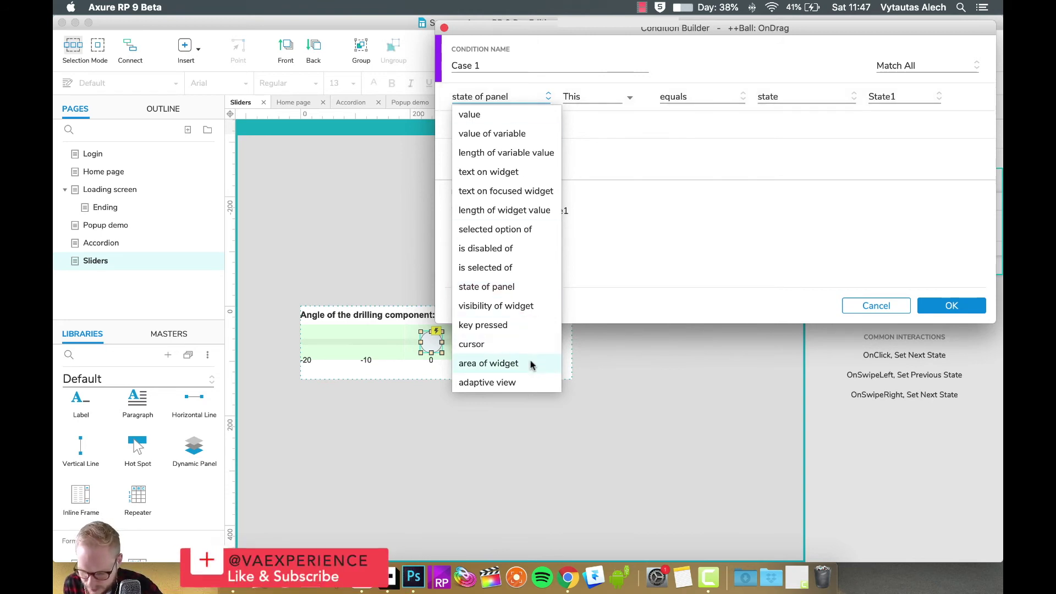
click(513, 364)
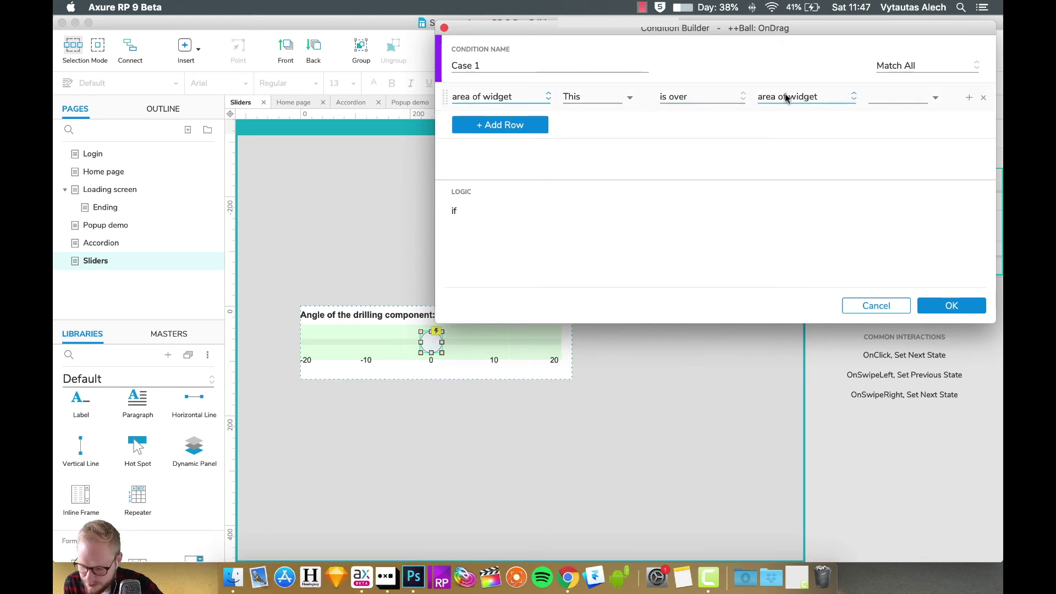
click(819, 97)
click(885, 98)
click(926, 98)
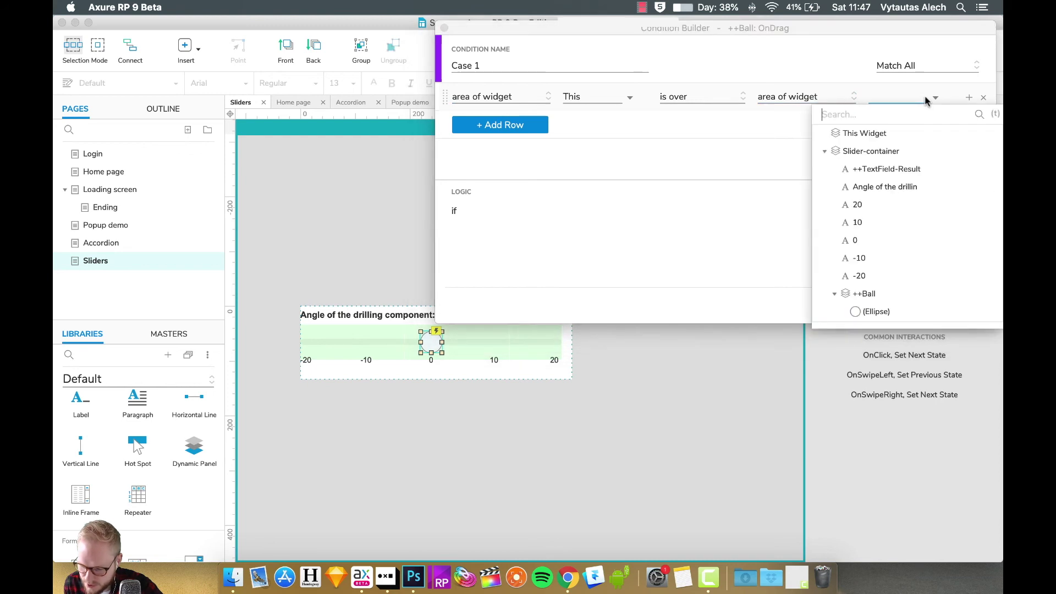
click(862, 243)
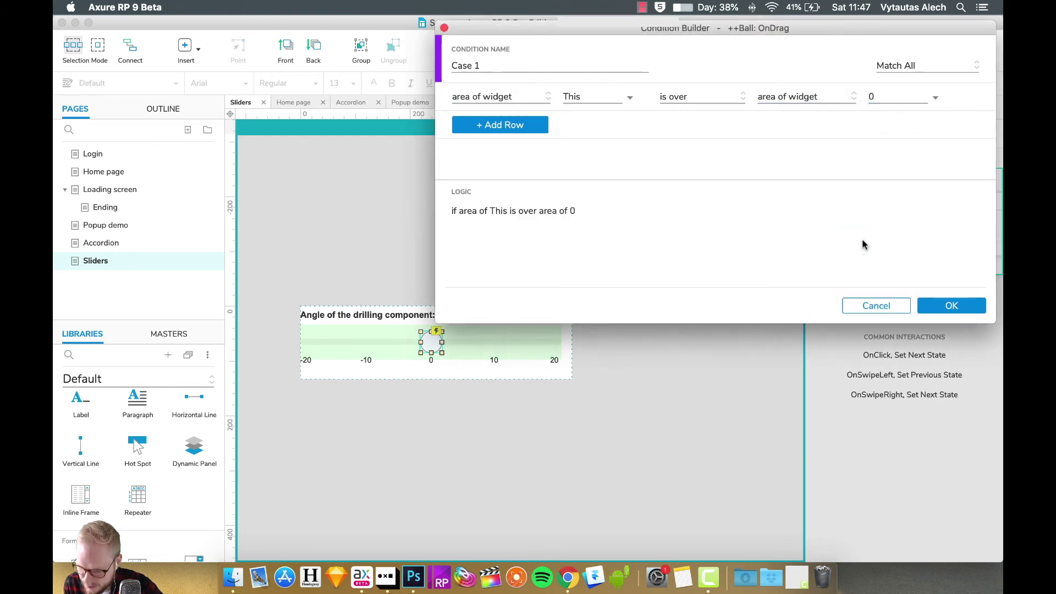
click(952, 306)
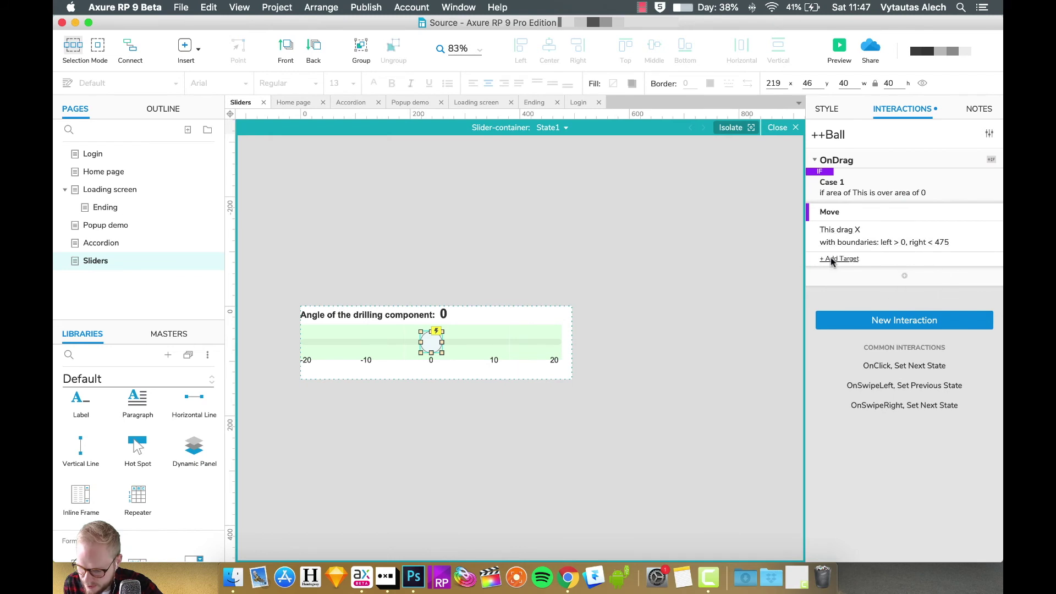
Step: Add a Set Text action to Case 1 setting TextField-Result to 0
click(904, 277)
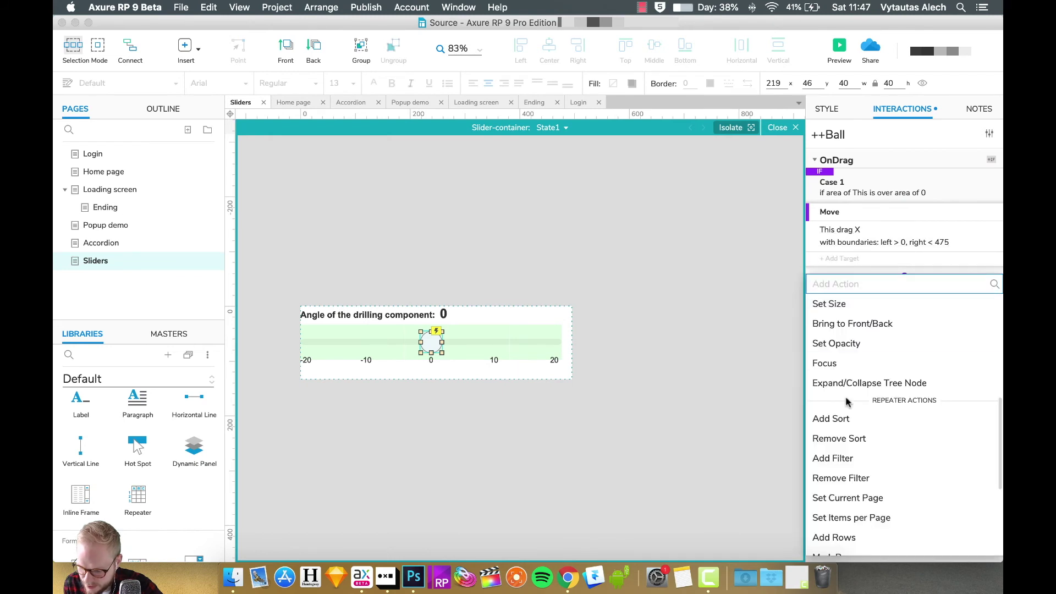
scroll(880, 440, down, 3)
click(899, 363)
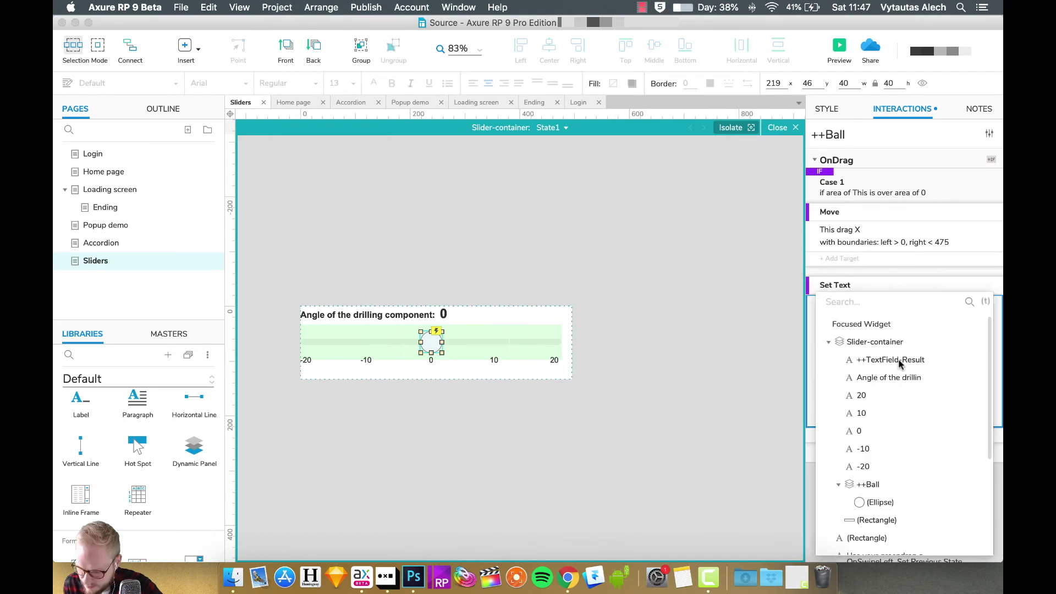
click(899, 361)
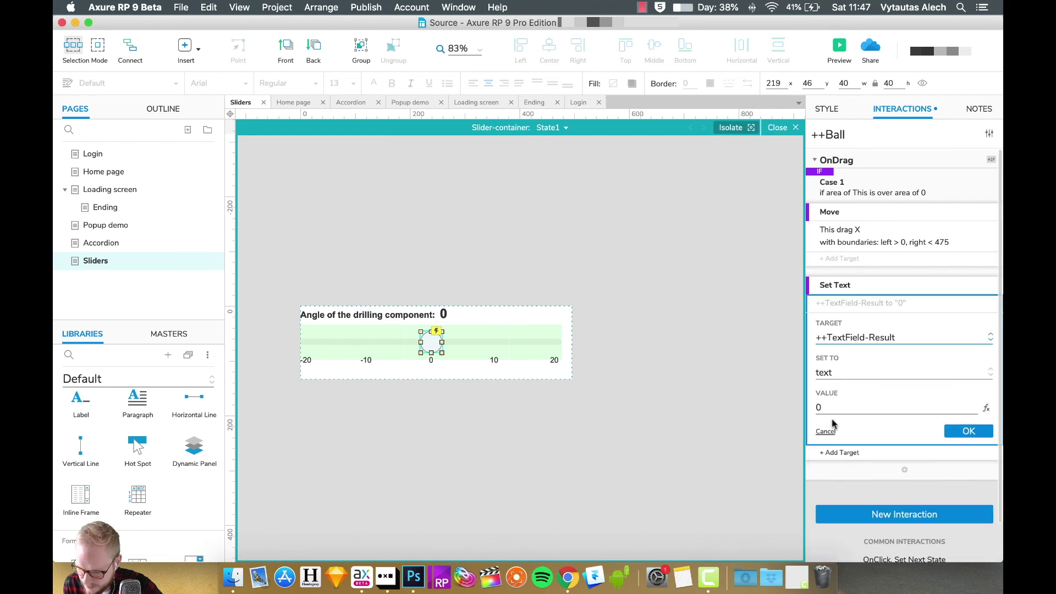
click(882, 182)
Step: Duplicate the drag case and toggle the copy from Else If to If
key(super+c)
key(super+c)
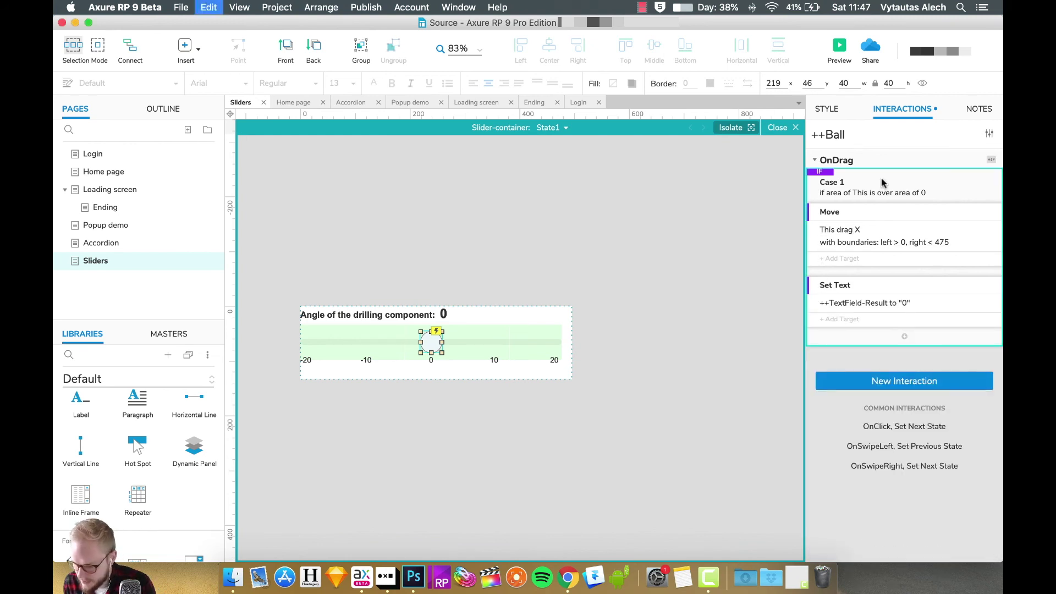
key(super+v)
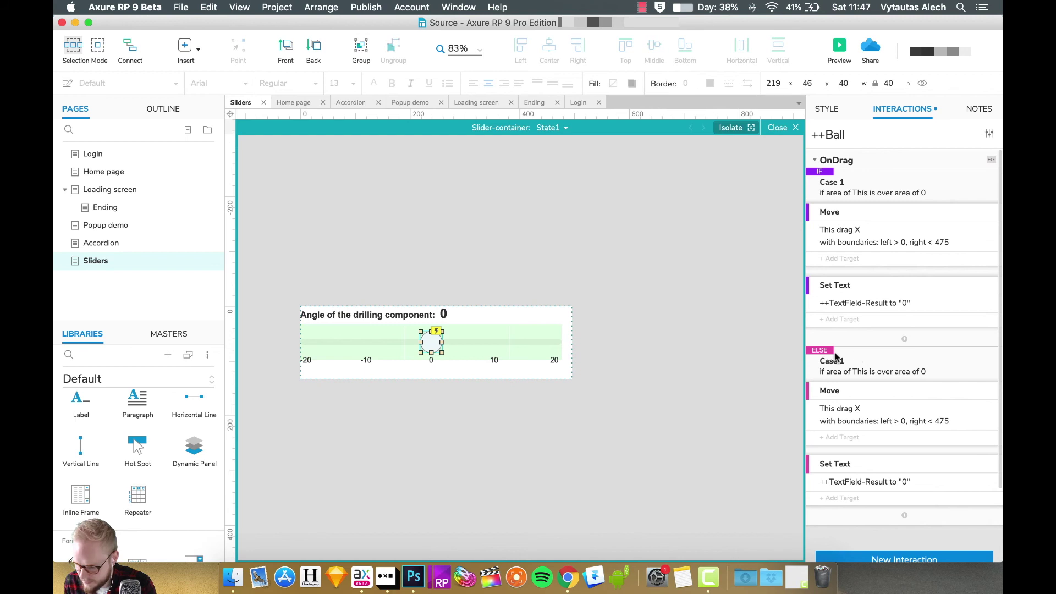
click(865, 356)
right_click(828, 355)
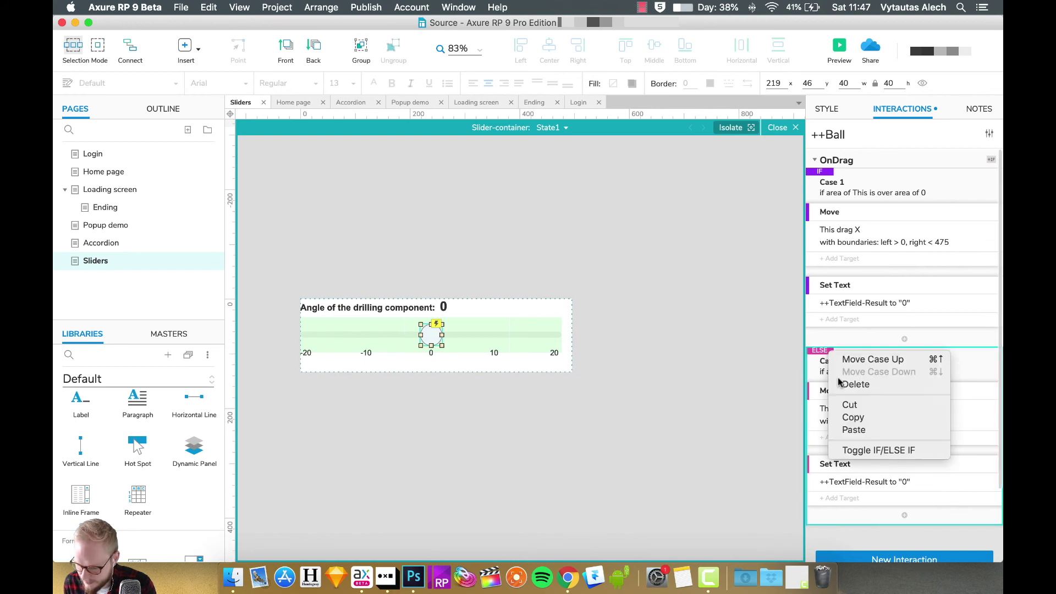
click(862, 449)
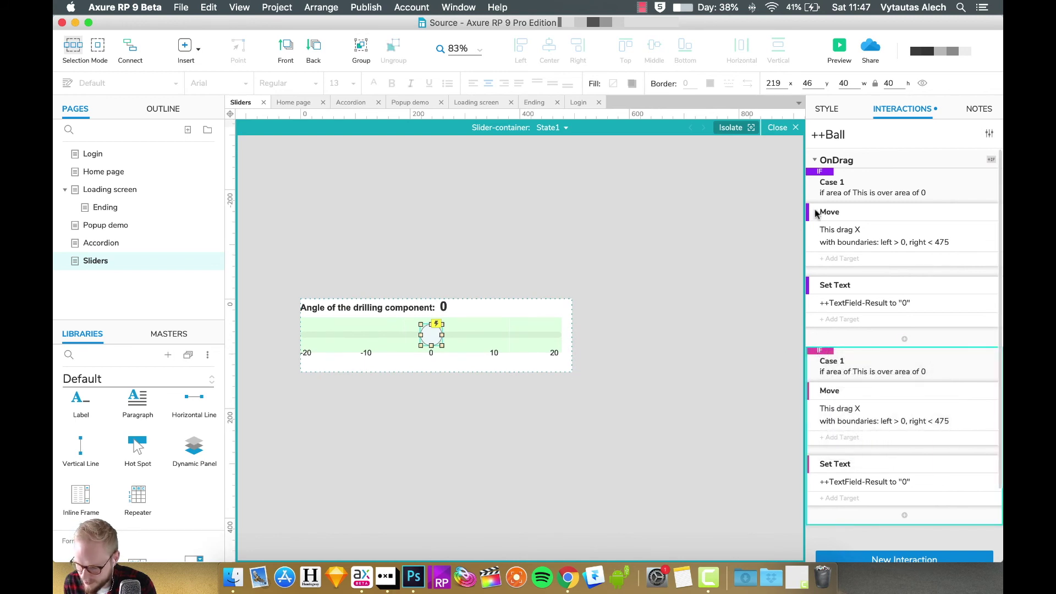
click(784, 360)
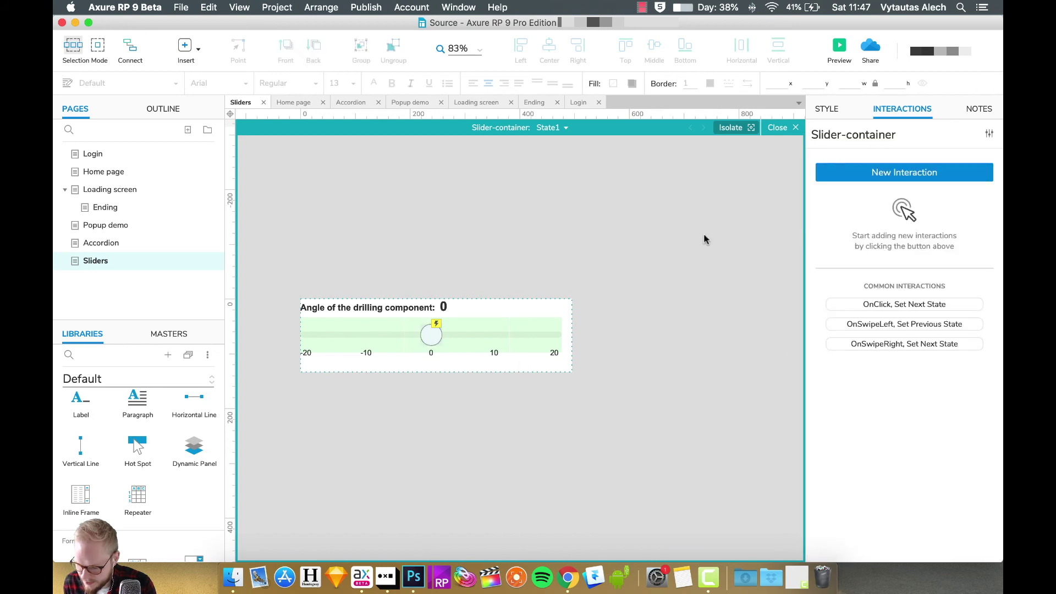
click(439, 333)
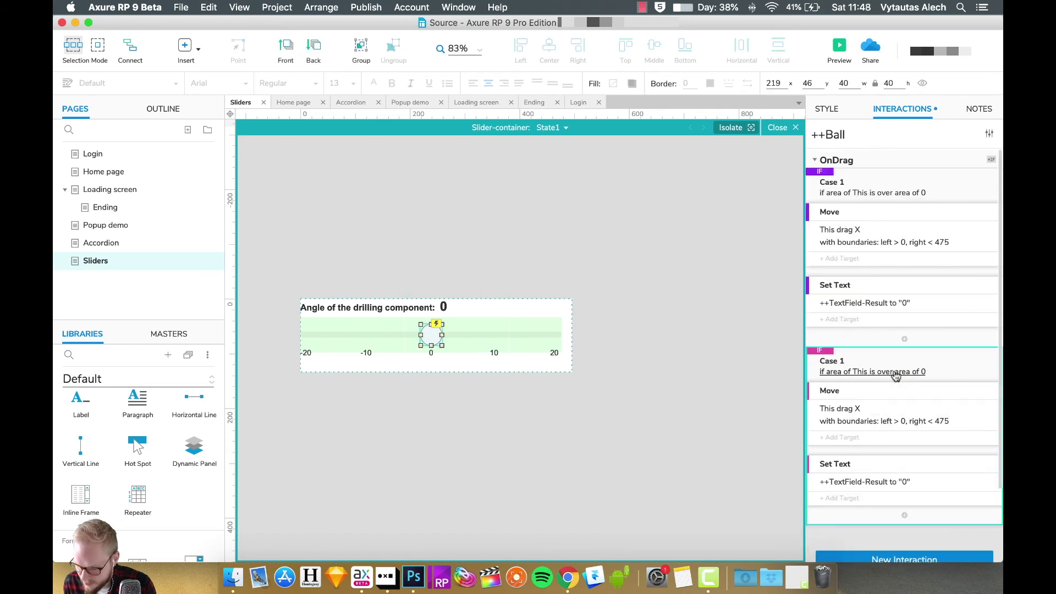
Step: Set the duplicate's condition to the -10 area and its result text to -10
click(895, 372)
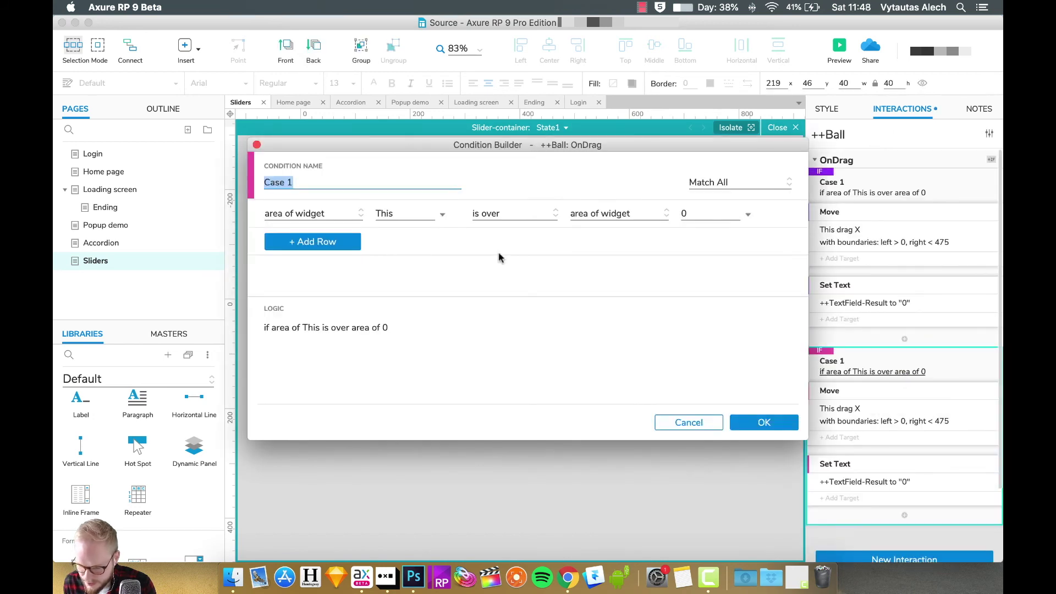
click(710, 215)
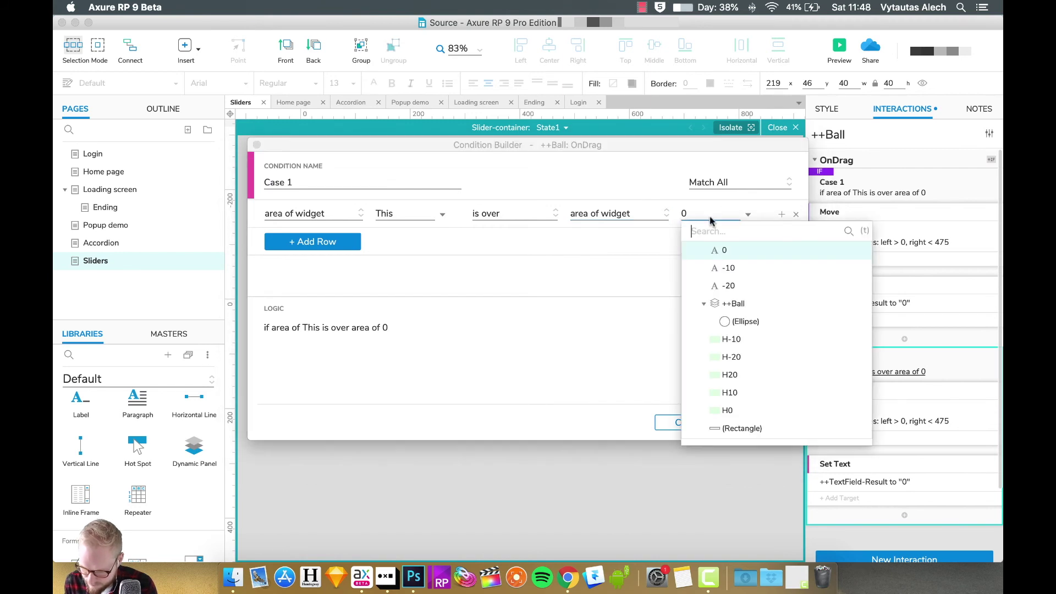
click(731, 269)
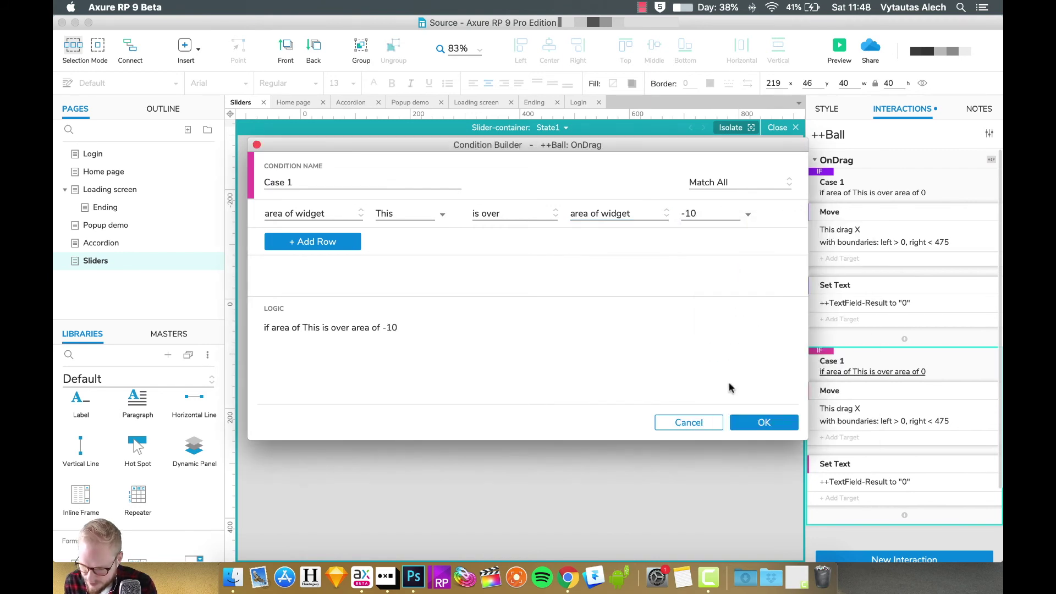
click(762, 421)
click(894, 483)
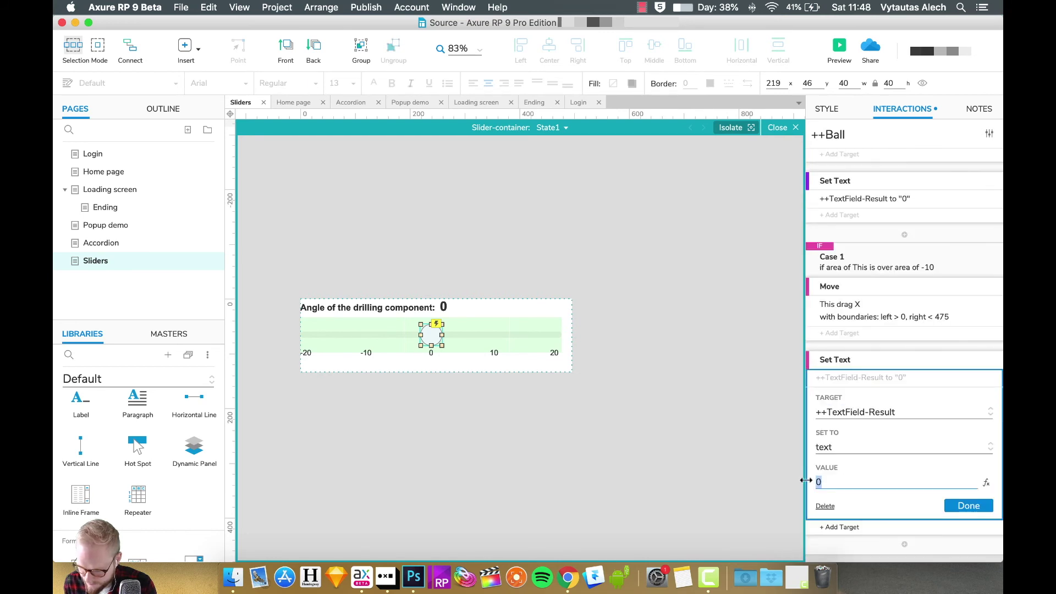
text(-1)
click(956, 509)
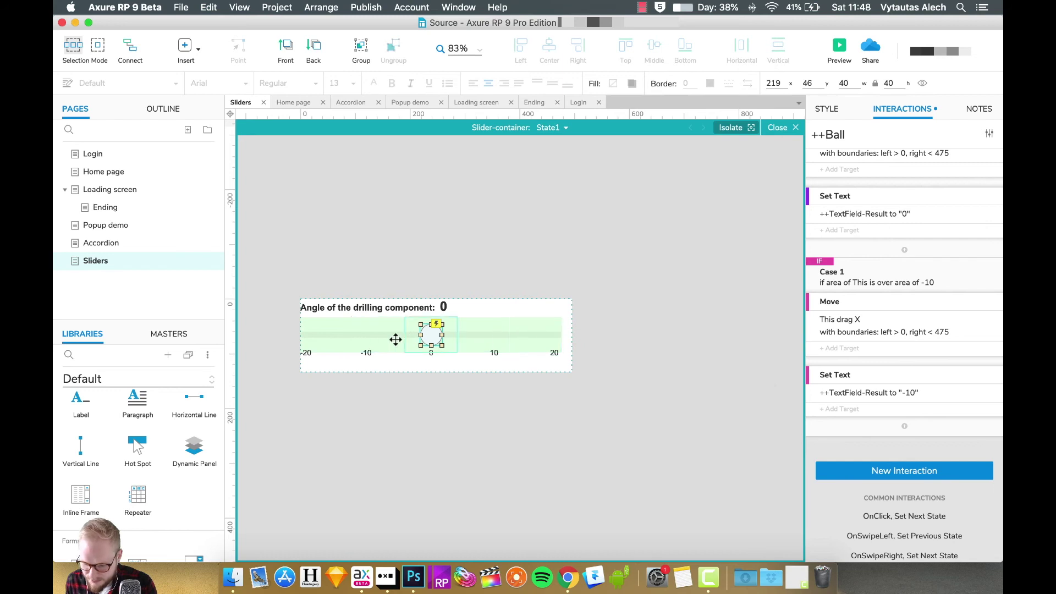
Step: Name the duplicate Case 2, then copy and paste Case 2 again
click(886, 271)
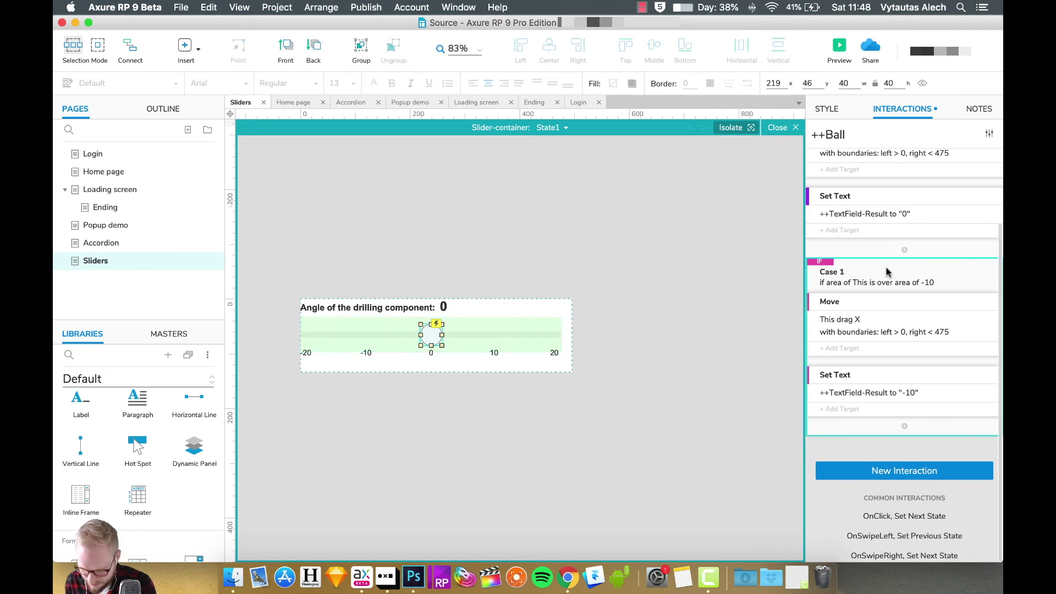
double_click(842, 271)
key(Escape)
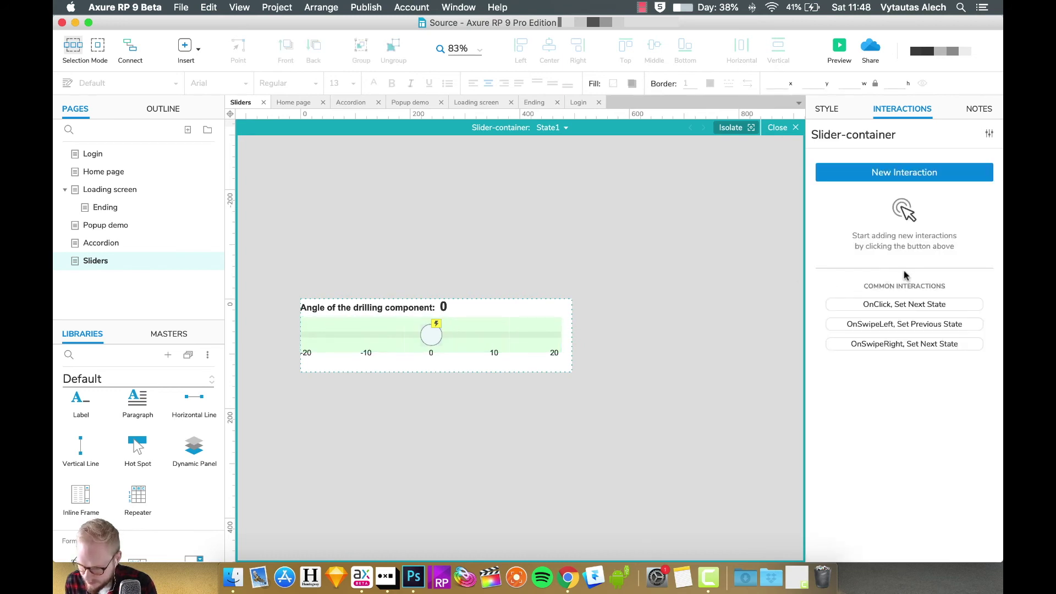
click(433, 336)
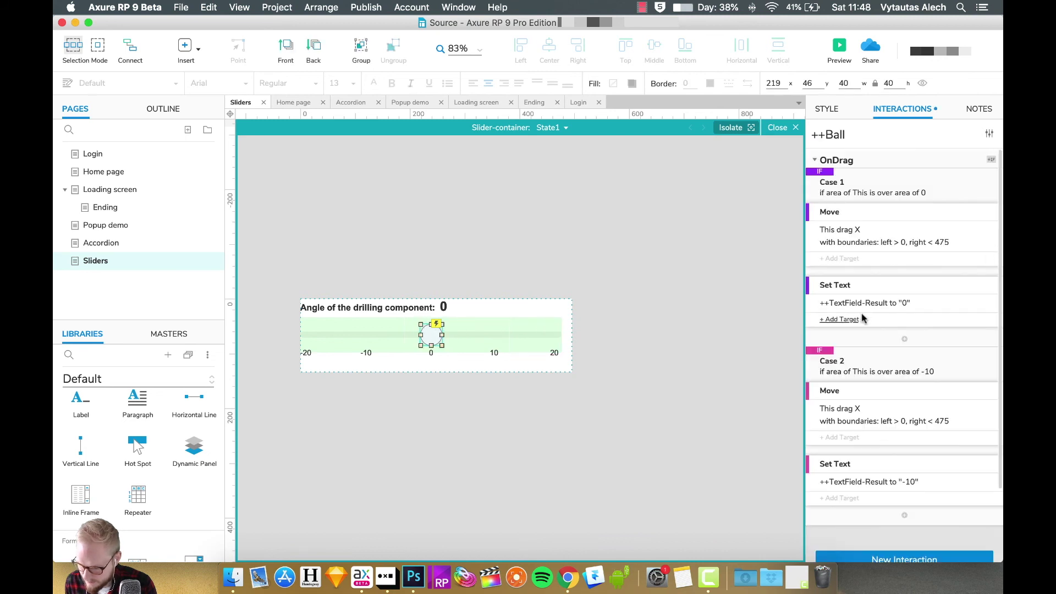
click(884, 364)
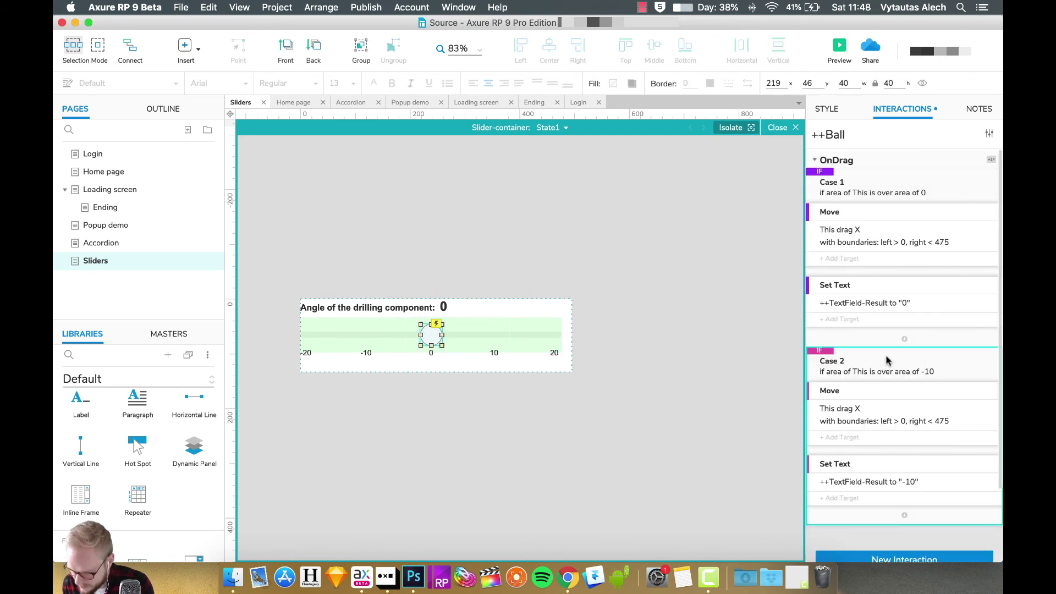
key(super+c)
key(super+v)
scroll(872, 484, down, 3)
Step: Switch the pasted case's condition to a hotspot area, then preview the prototype
click(840, 442)
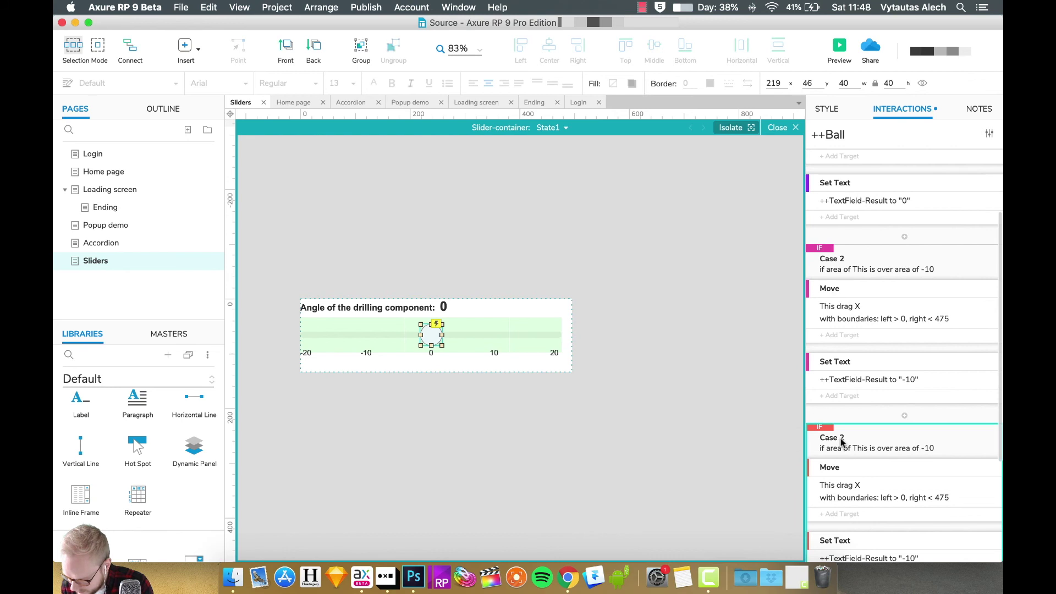
double_click(841, 440)
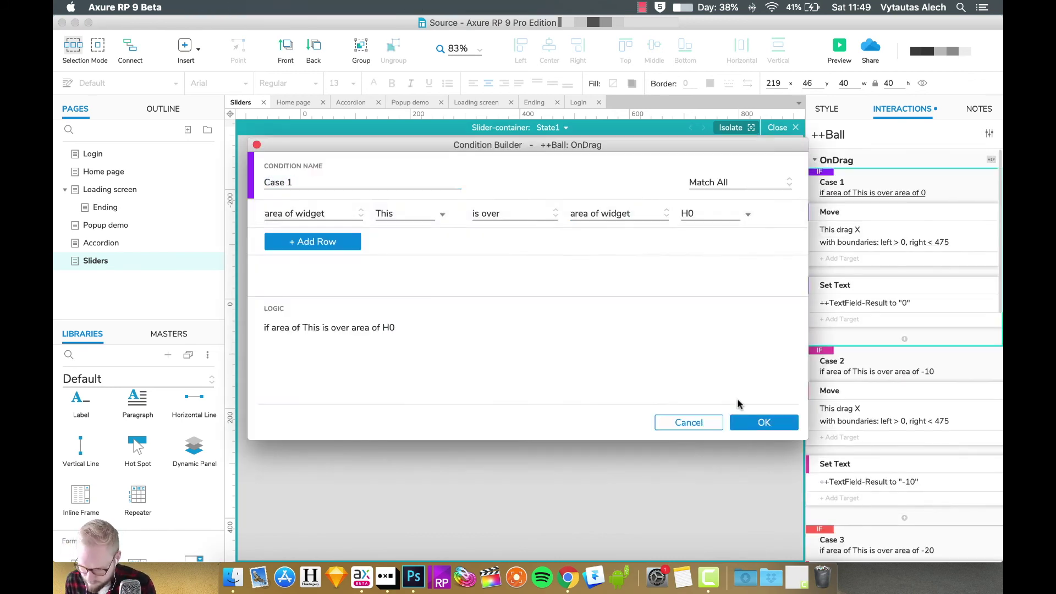
click(740, 422)
scroll(874, 308, down, 5)
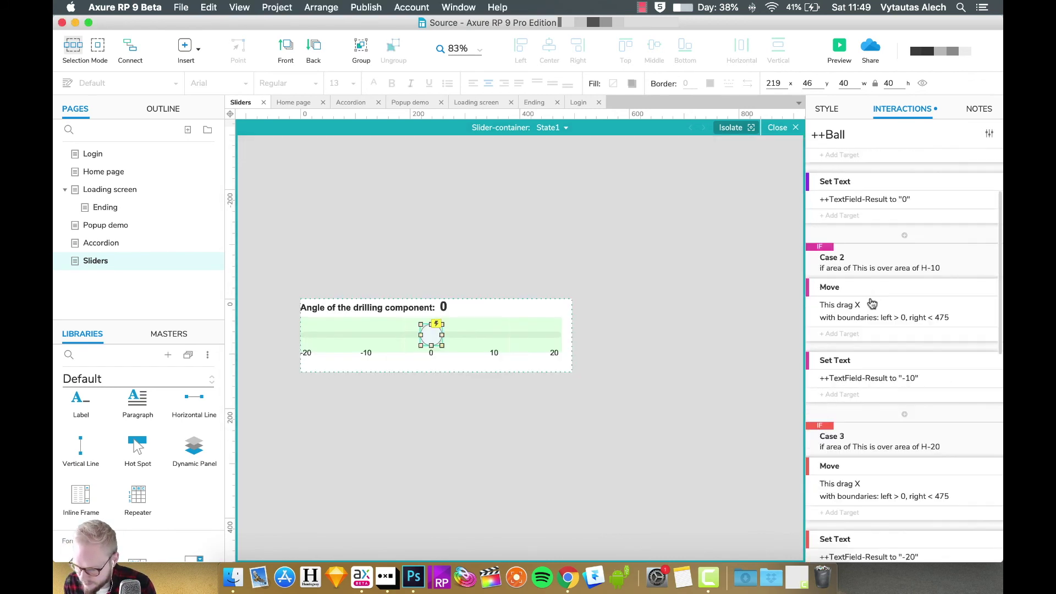
scroll(865, 396, down, 4)
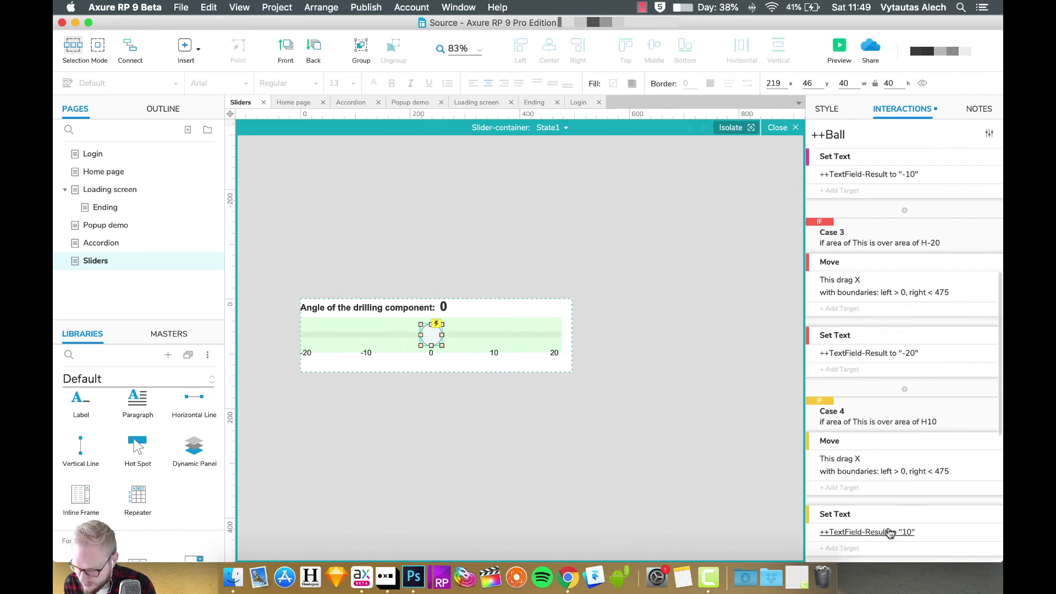
click(836, 46)
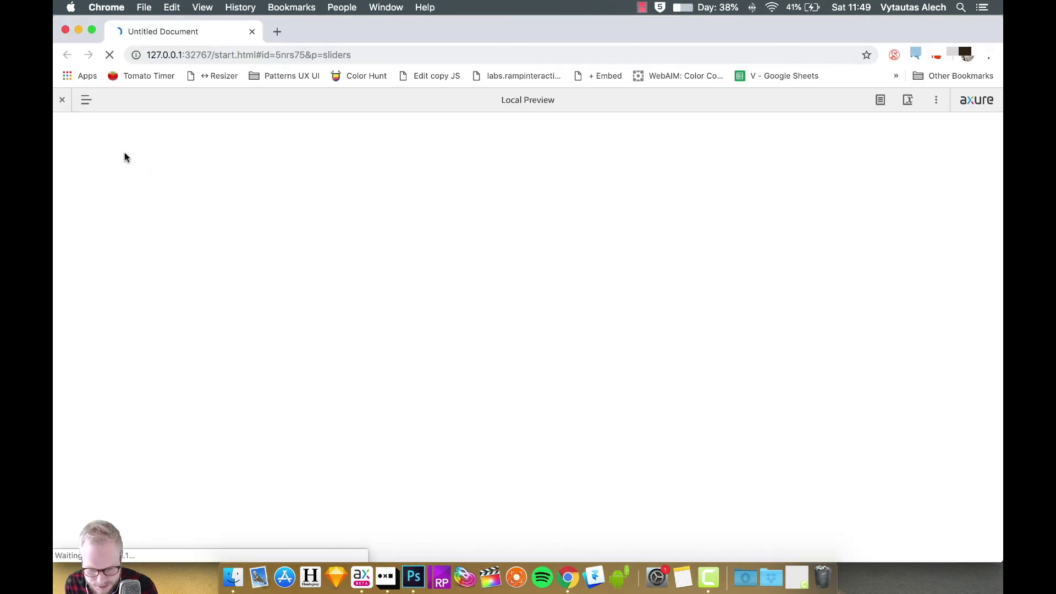
Step: Hide the preview toolbar and drag the ball along the track, watching the angle readout update
click(62, 100)
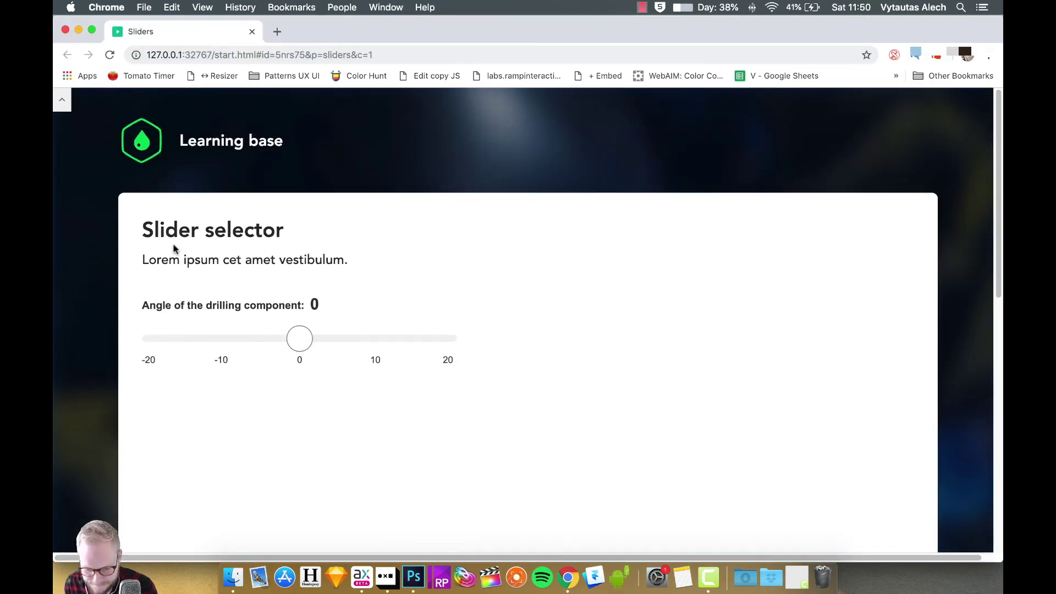
drag(307, 345, 240, 359)
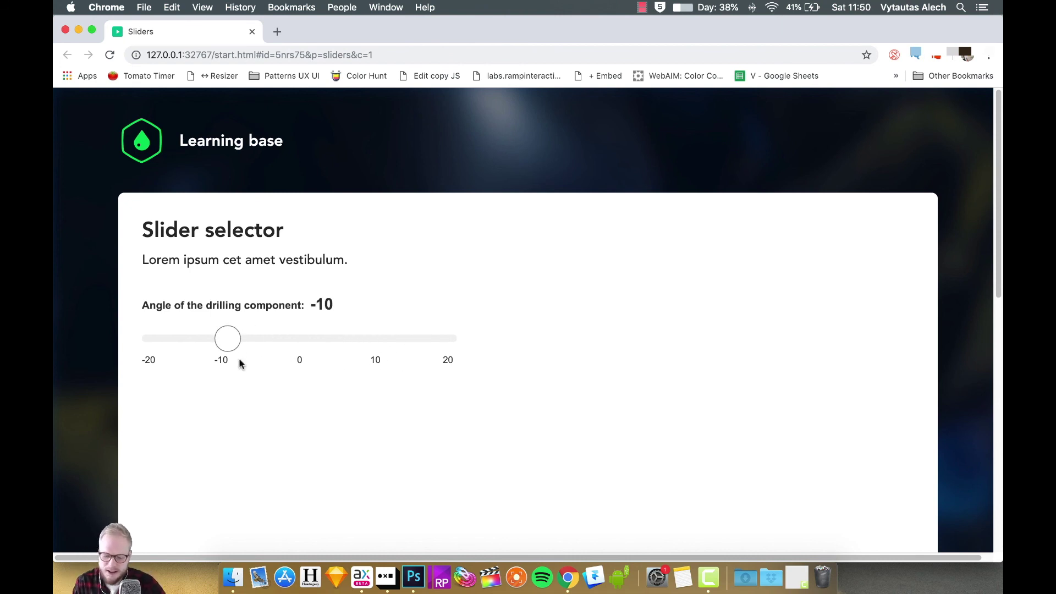
drag(230, 339, 367, 350)
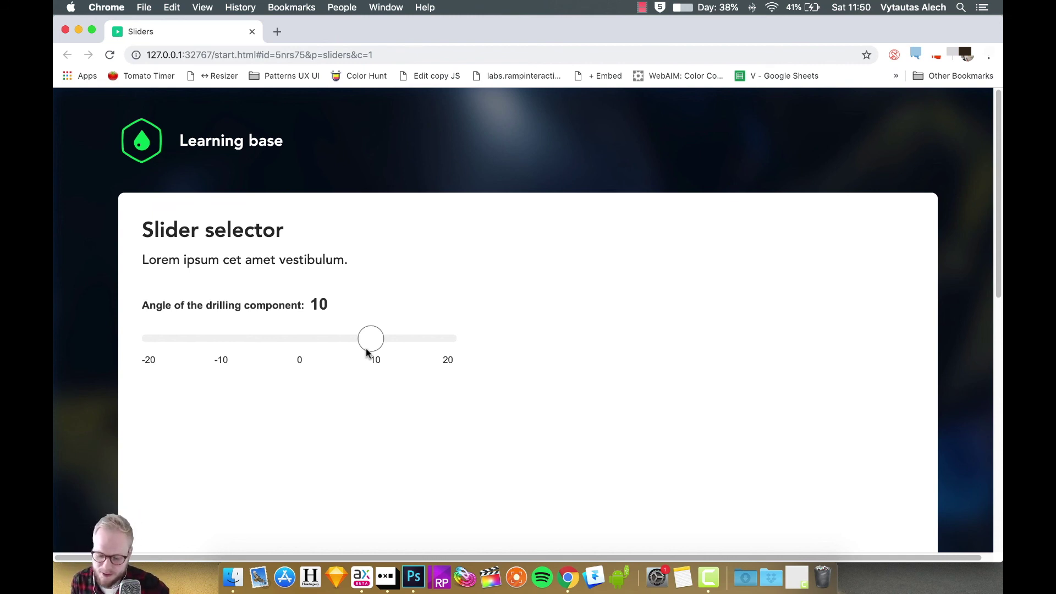
drag(367, 345, 255, 345)
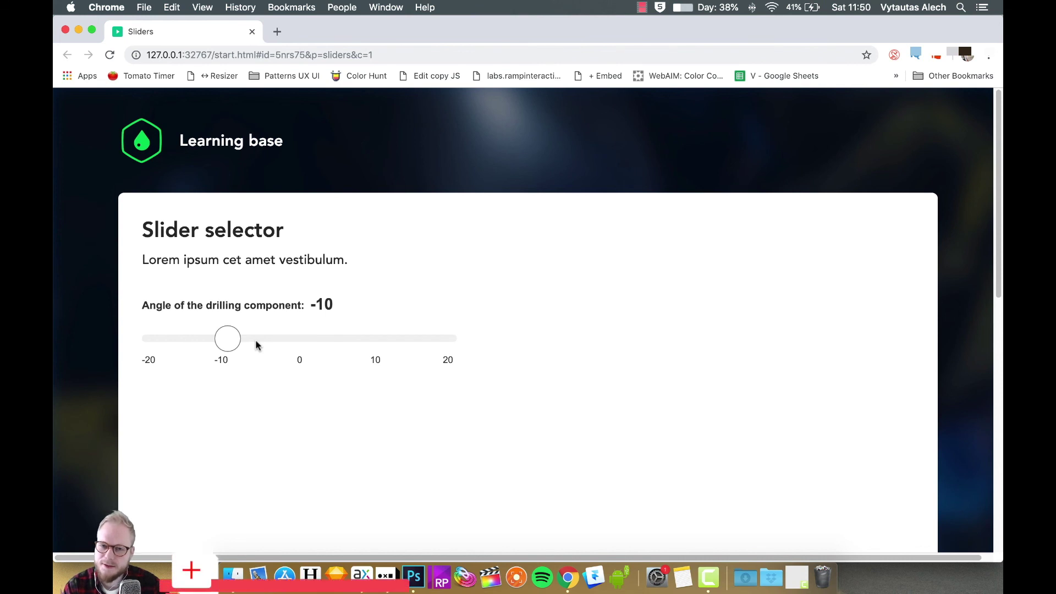